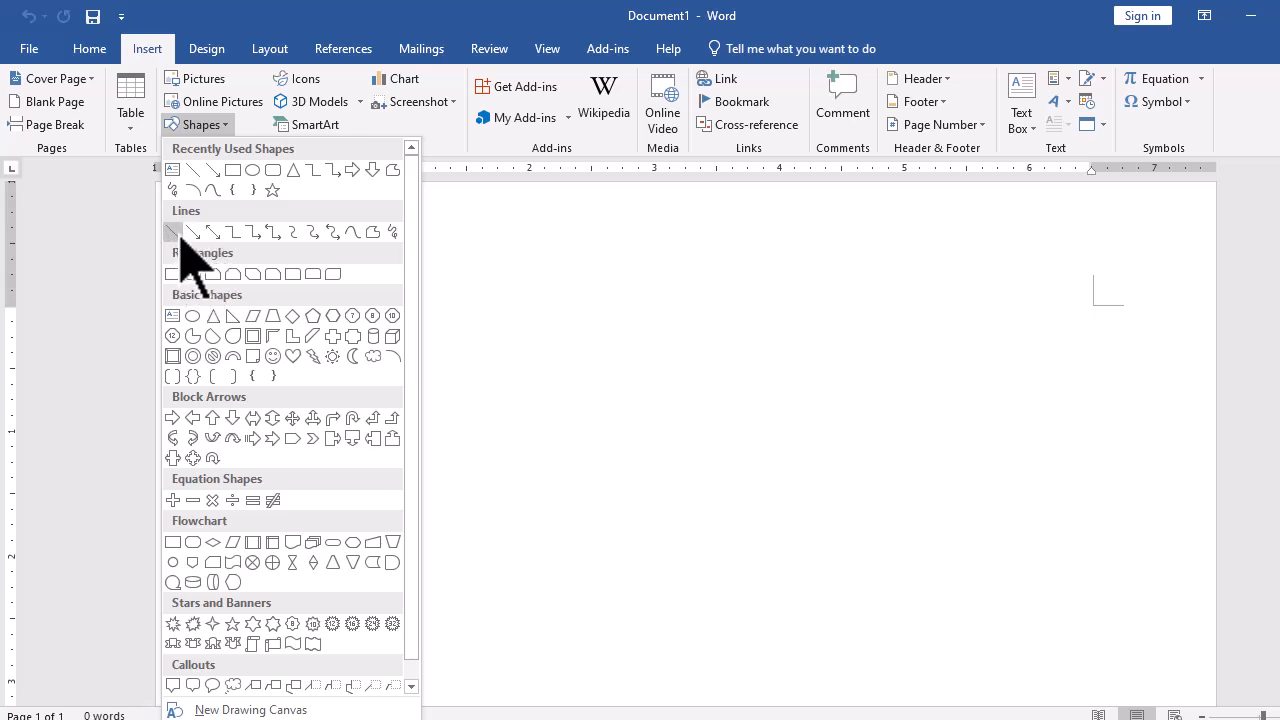
- Draw a straight horizontal line across the page near the top margin
{"action": "left_click", "coordinate": [180, 235]}
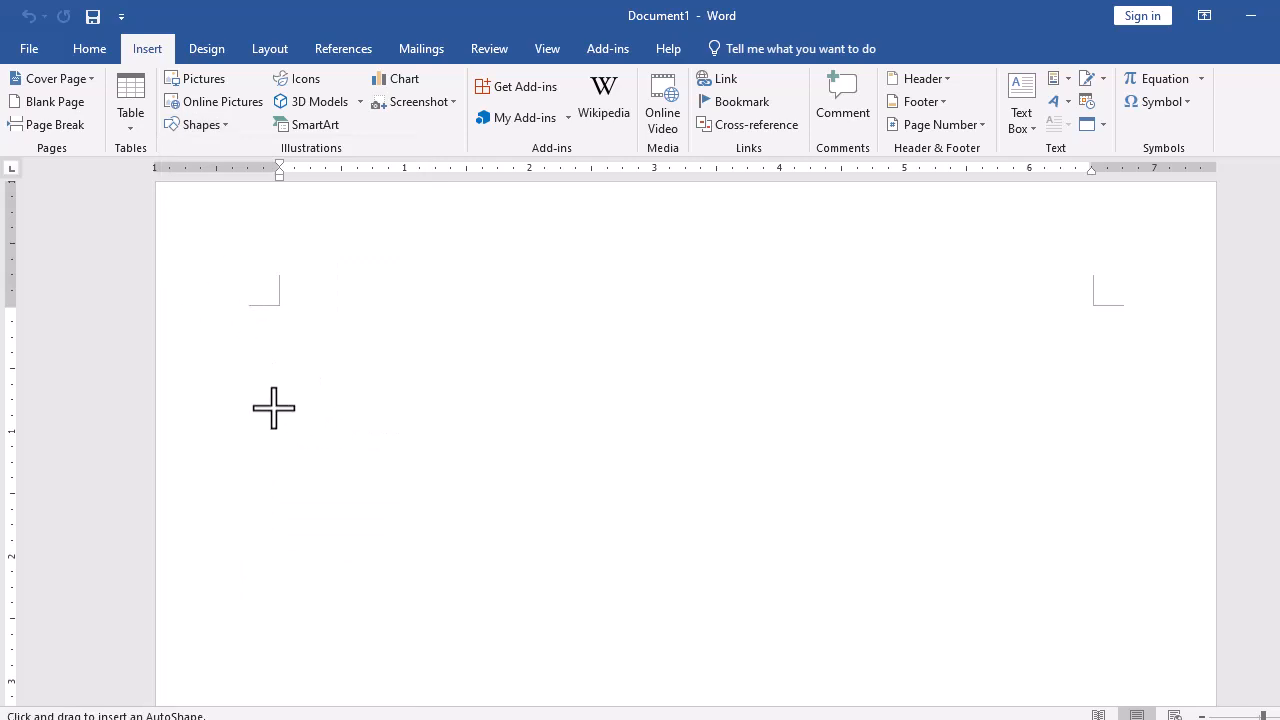
{"action": "mouse_move", "coordinate": [255, 400]}
{"action": "left_mouse_down"}
{"action": "mouse_move", "coordinate": [1221, 384]}
{"action": "mouse_move", "coordinate": [1155, 389]}
{"action": "left_mouse_up"}
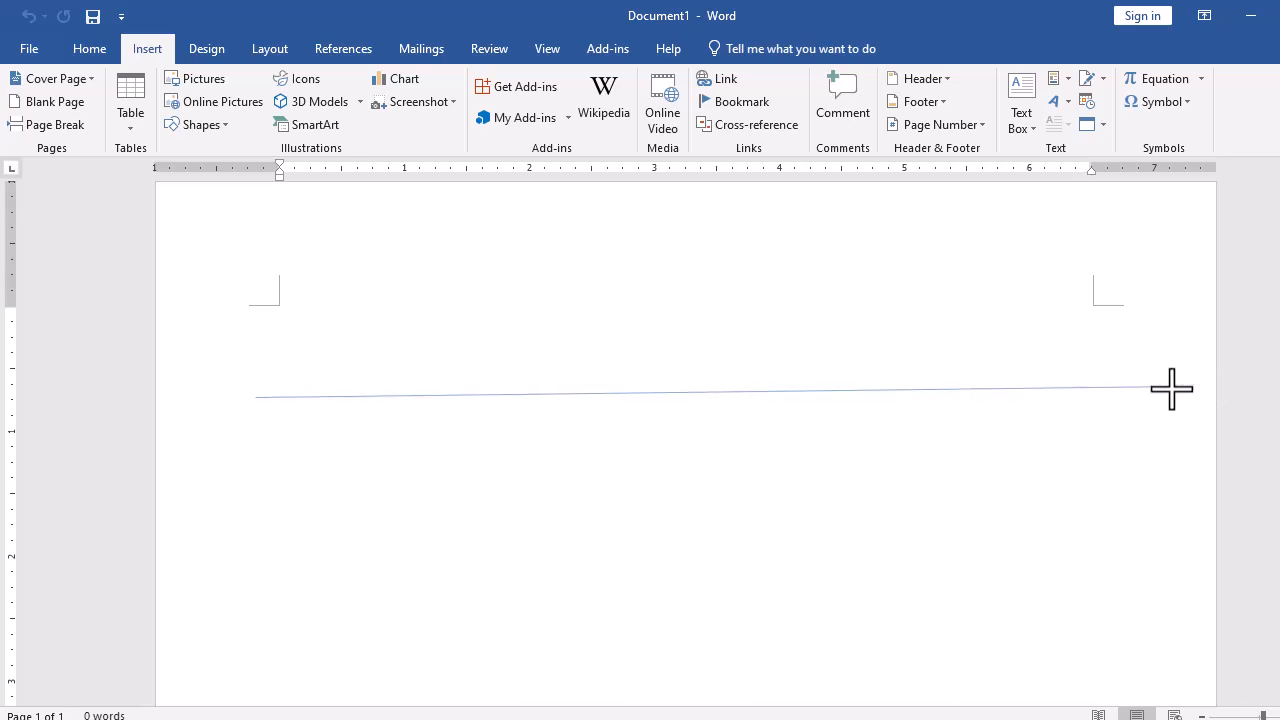
{"action": "key", "text": "shift"}
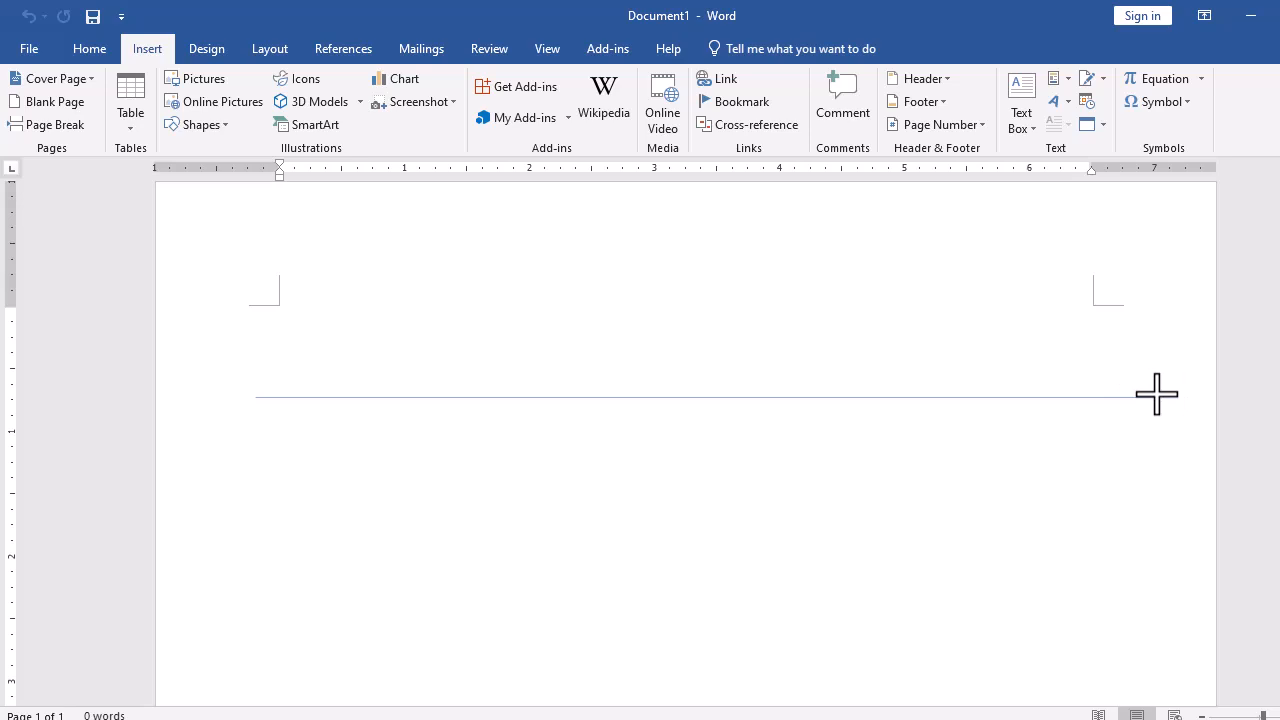
{"action": "left_click_drag", "start_coordinate": [1157, 394], "coordinate": [1157, 394]}
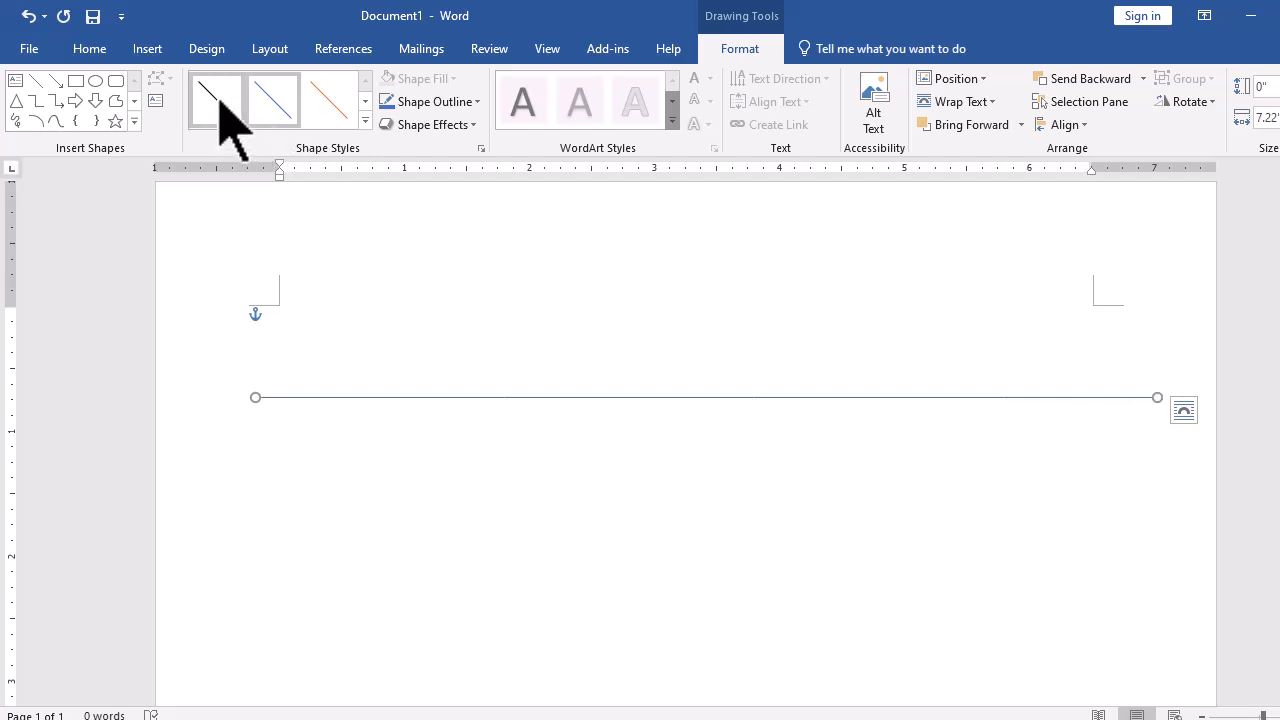
- Draw a rectangle just below the left end of the line
{"action": "left_click", "coordinate": [161, 47]}
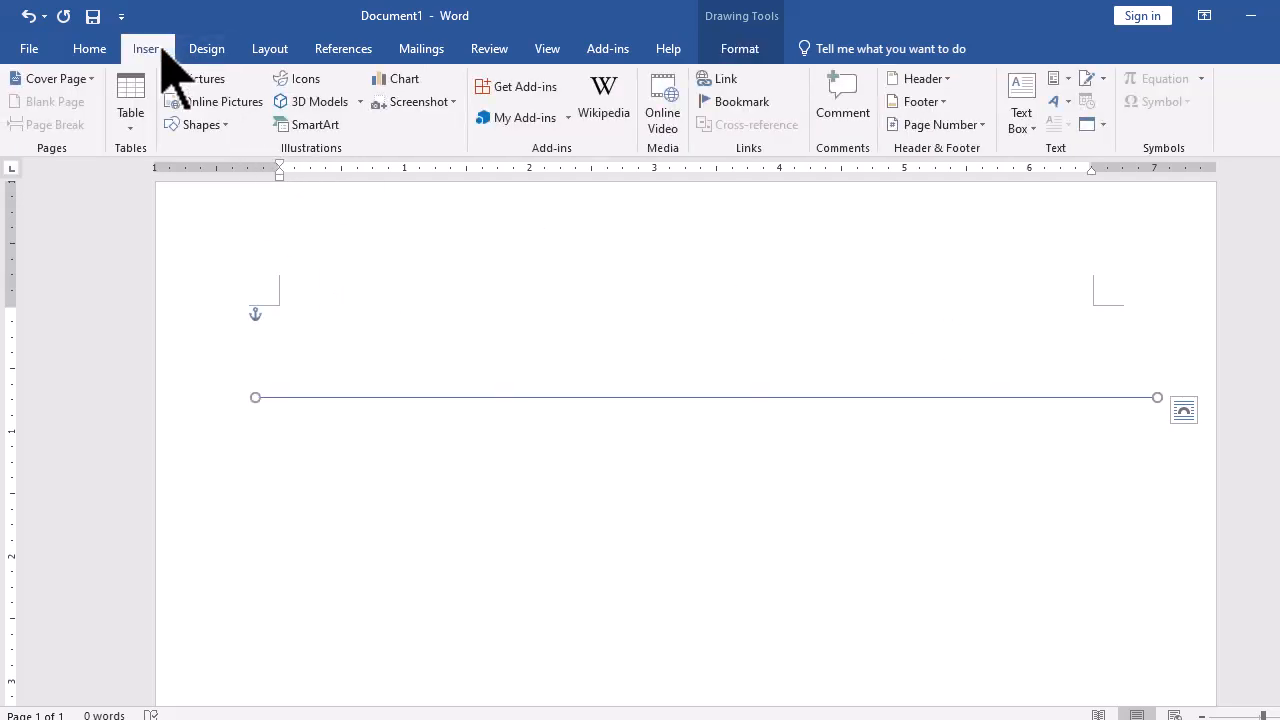
{"action": "left_click", "coordinate": [192, 125]}
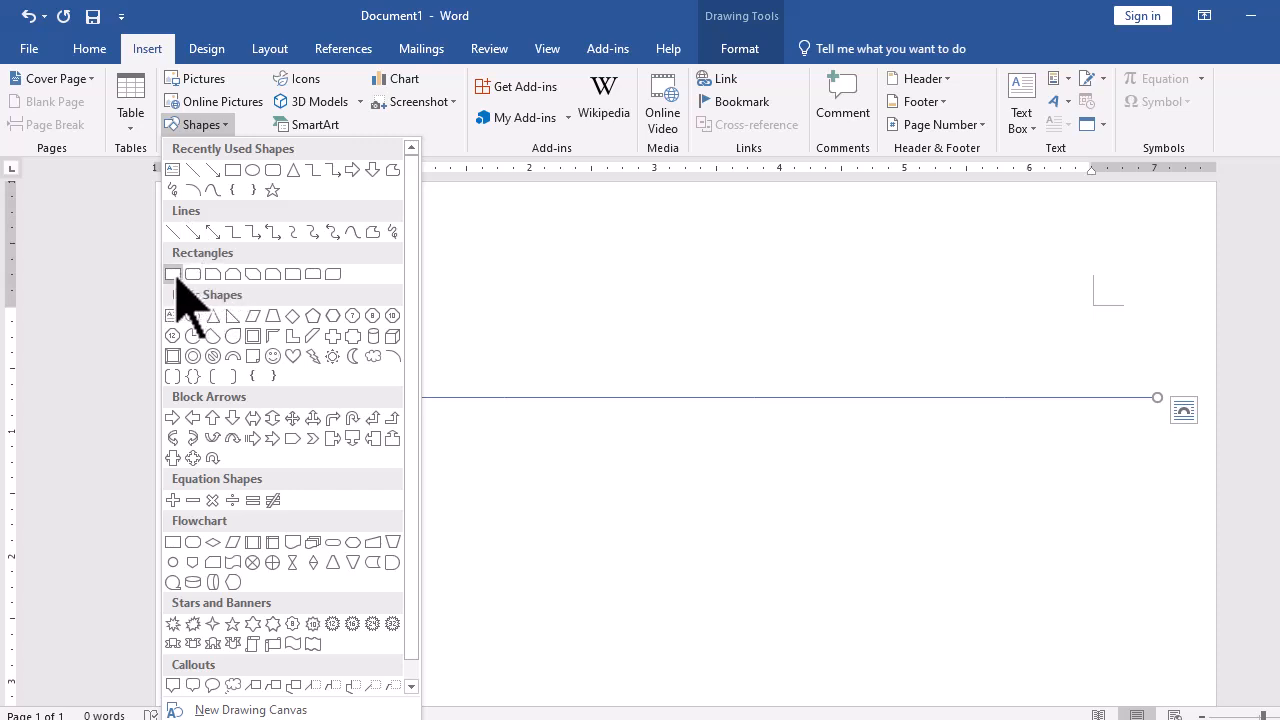
{"action": "left_click", "coordinate": [174, 274]}
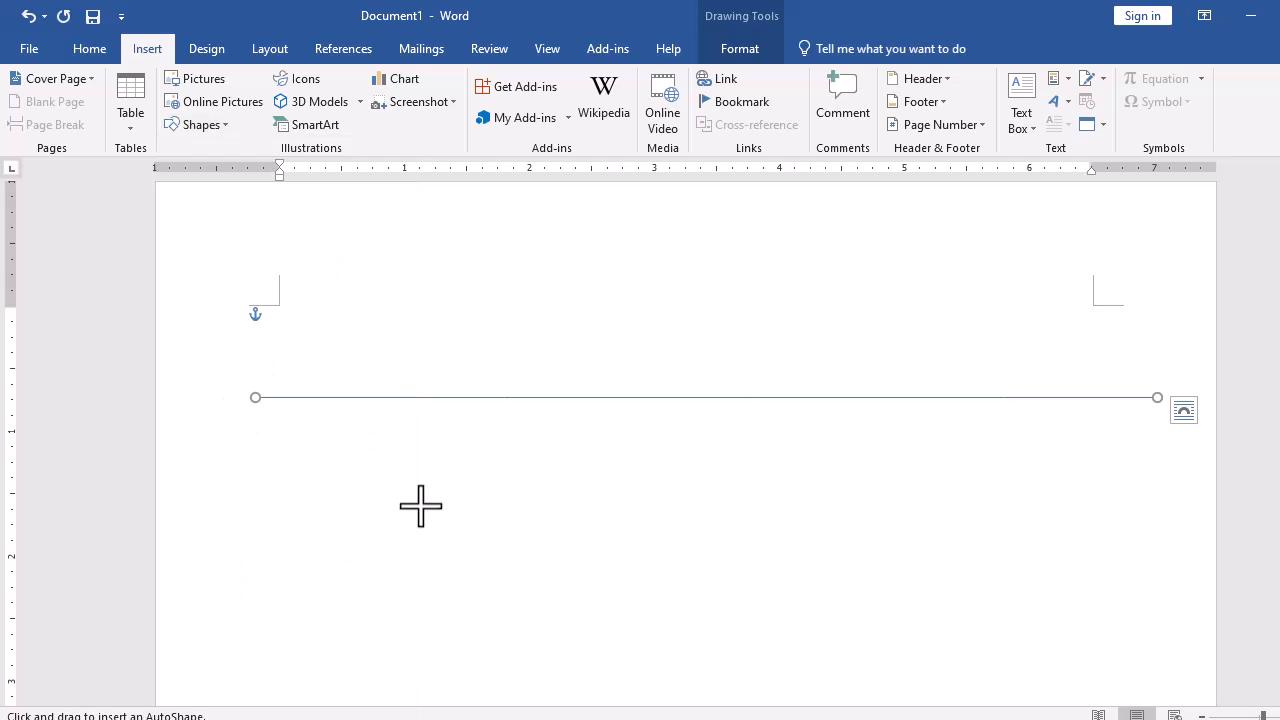
{"action": "scroll", "coordinate": [420, 507], "scroll_direction": "down", "scroll_amount": 3}
{"action": "left_click_drag", "start_coordinate": [280, 336], "coordinate": [473, 441]}
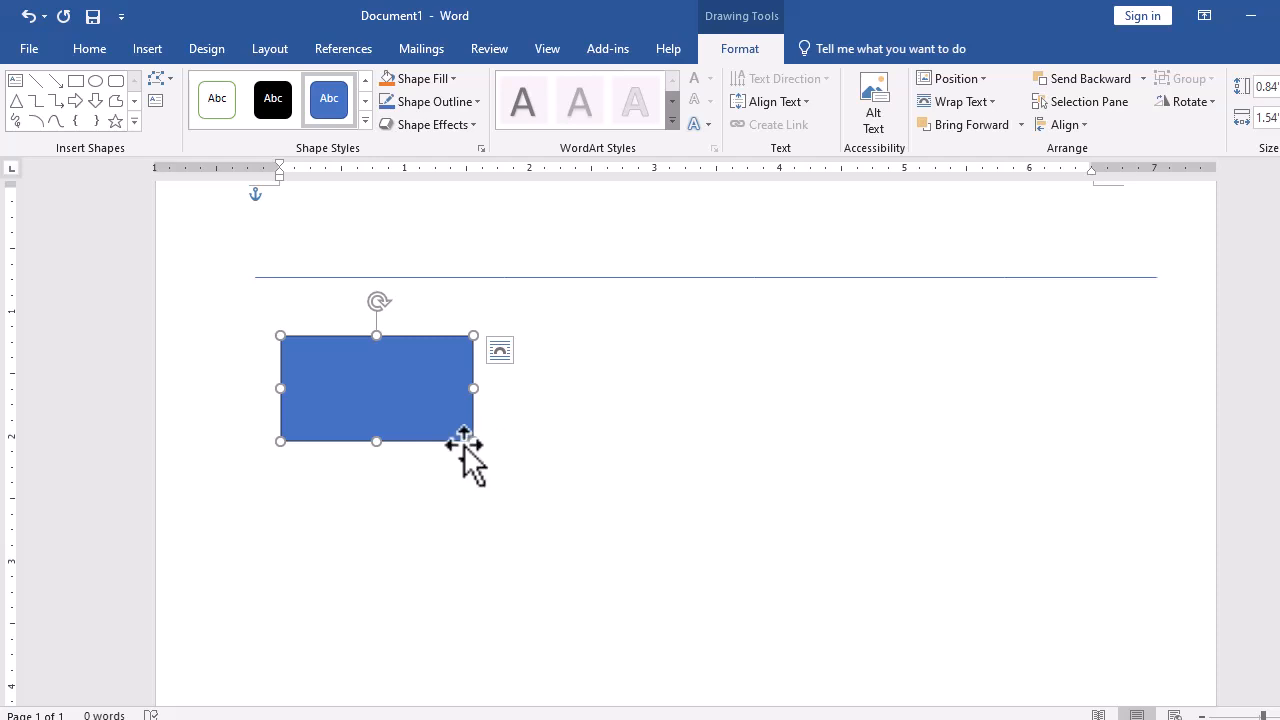
- Enlarge the rectangle to about 1.46 by 2.74 inches and move it slightly to the right
{"action": "left_click_drag", "start_coordinate": [473, 441], "coordinate": [567, 513]}
{"action": "left_click_drag", "start_coordinate": [423, 513], "coordinate": [428, 486]}
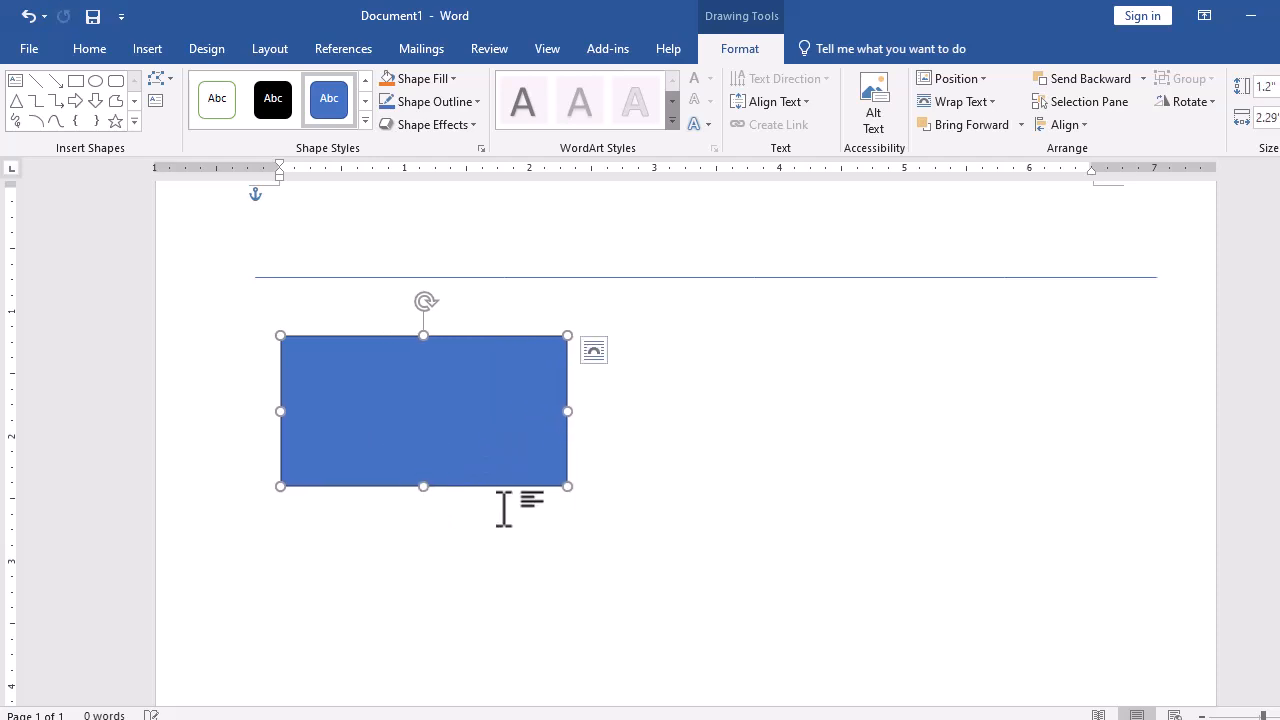
{"action": "left_click_drag", "start_coordinate": [567, 486], "coordinate": [623, 518]}
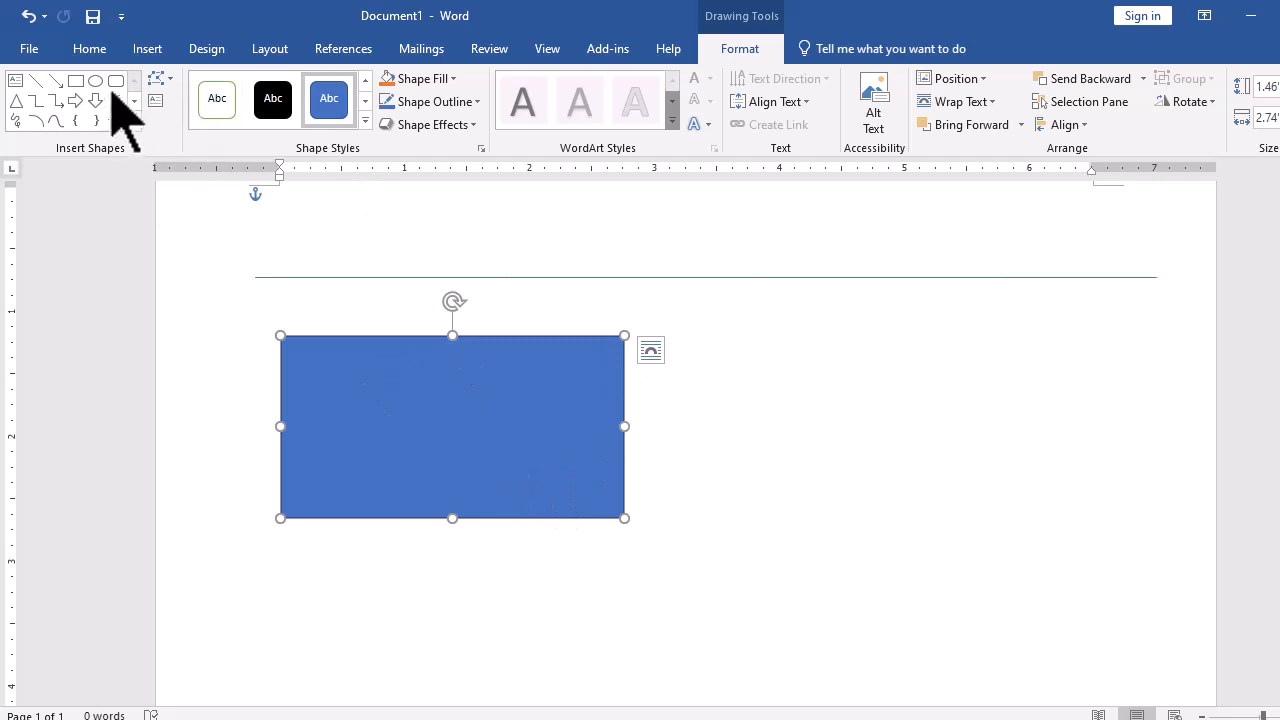
{"action": "left_click_drag", "start_coordinate": [469, 400], "coordinate": [460, 395]}
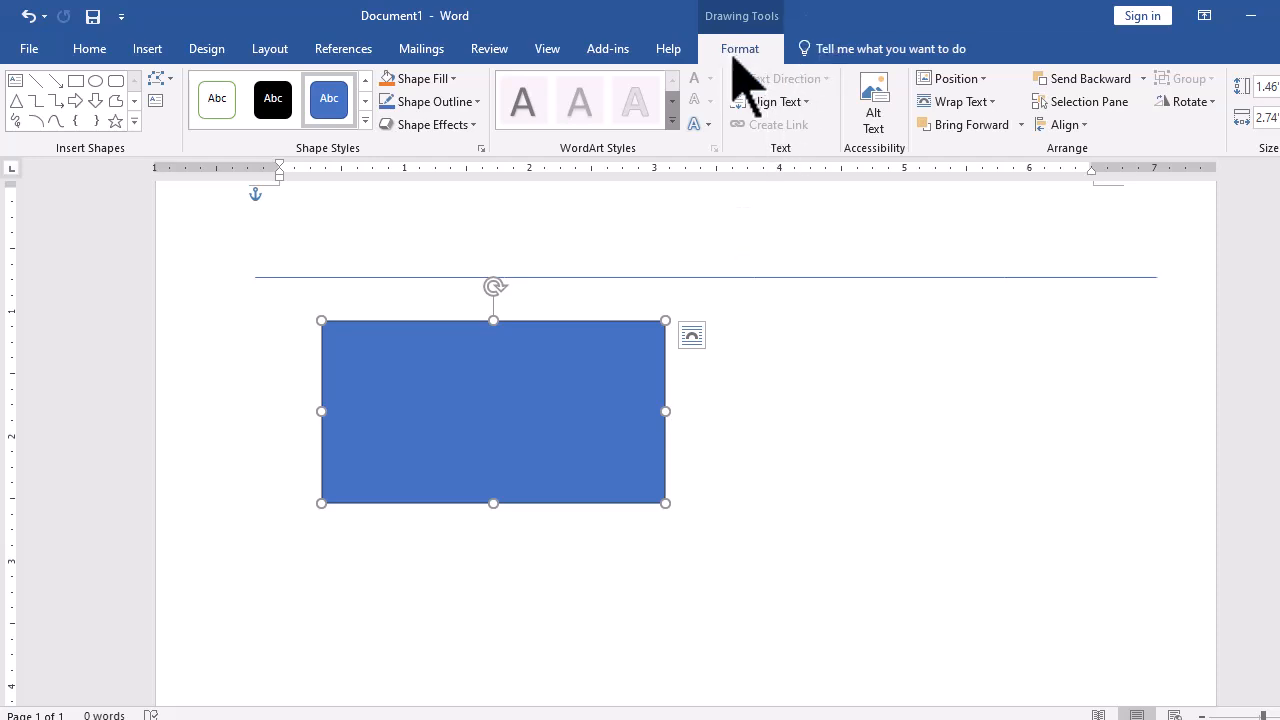
{"action": "left_click_drag", "start_coordinate": [509, 403], "coordinate": [567, 409]}
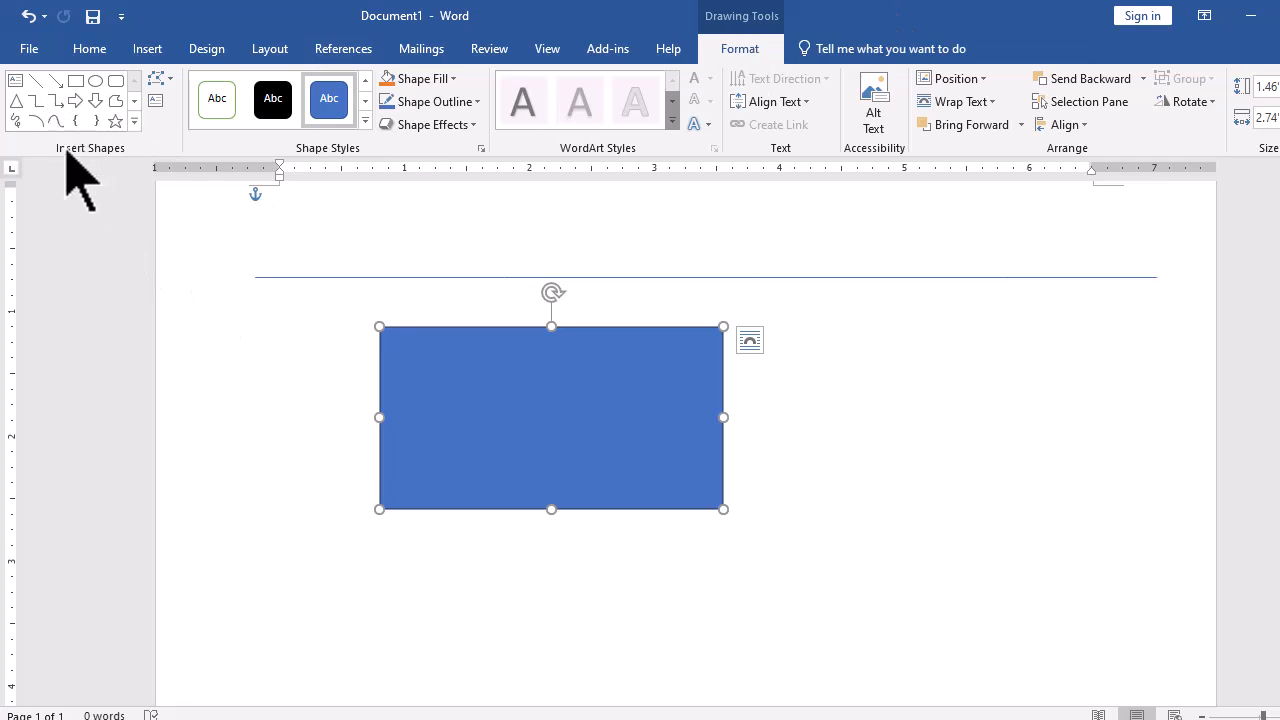
- Draw a circle about 1.2 inches across to the right of the rectangle
{"action": "left_click", "coordinate": [134, 121]}
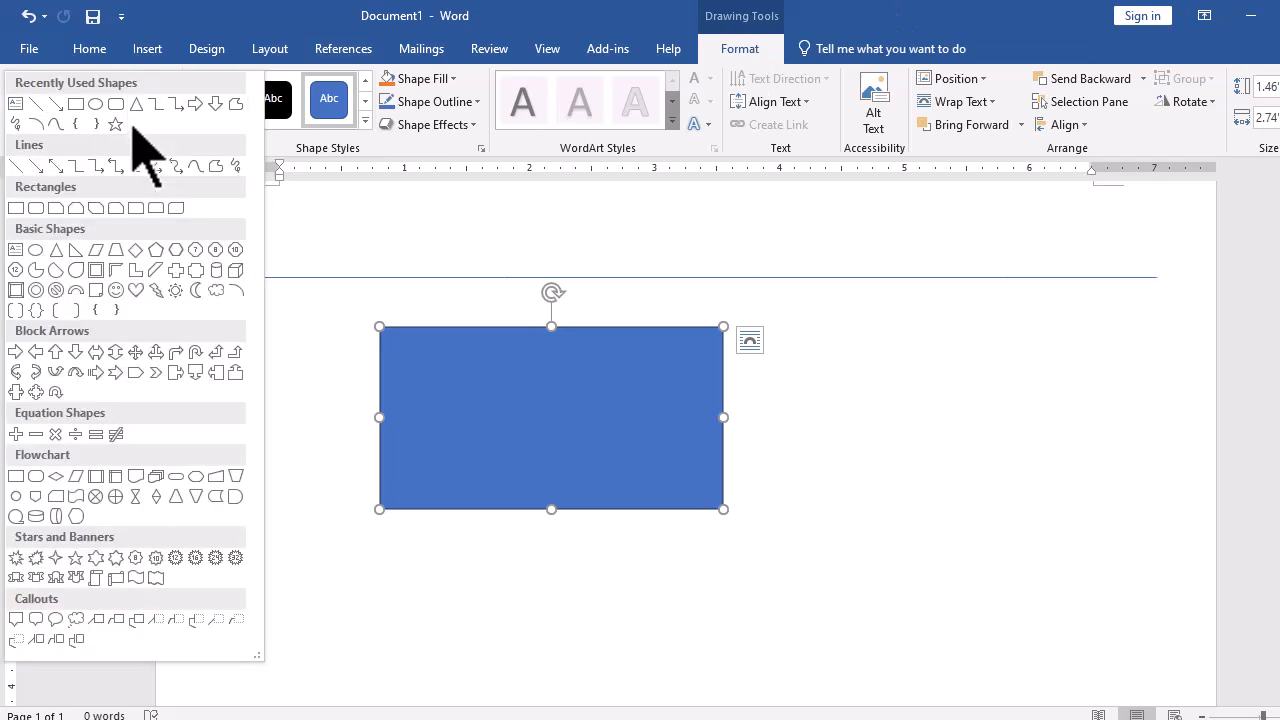
{"action": "left_click", "coordinate": [305, 150]}
{"action": "left_click", "coordinate": [135, 124]}
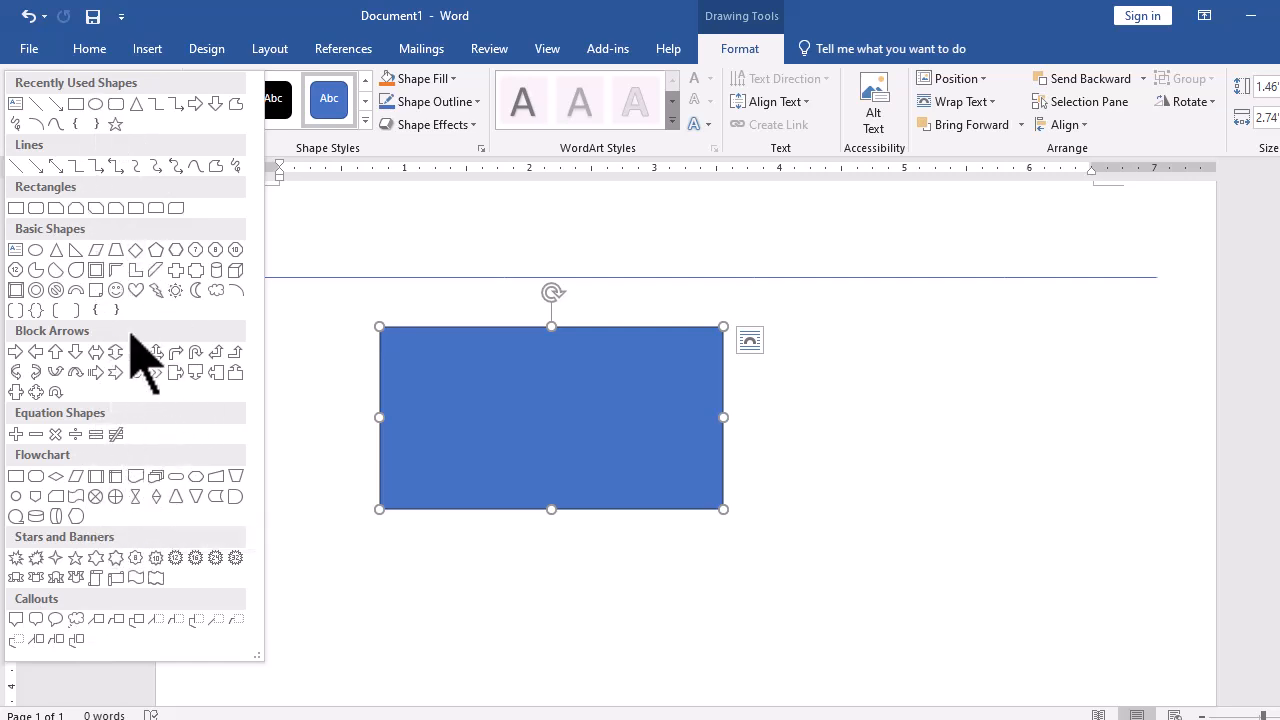
{"action": "left_click", "coordinate": [35, 250]}
{"action": "scroll", "coordinate": [771, 446], "scroll_direction": "down", "scroll_amount": 2}
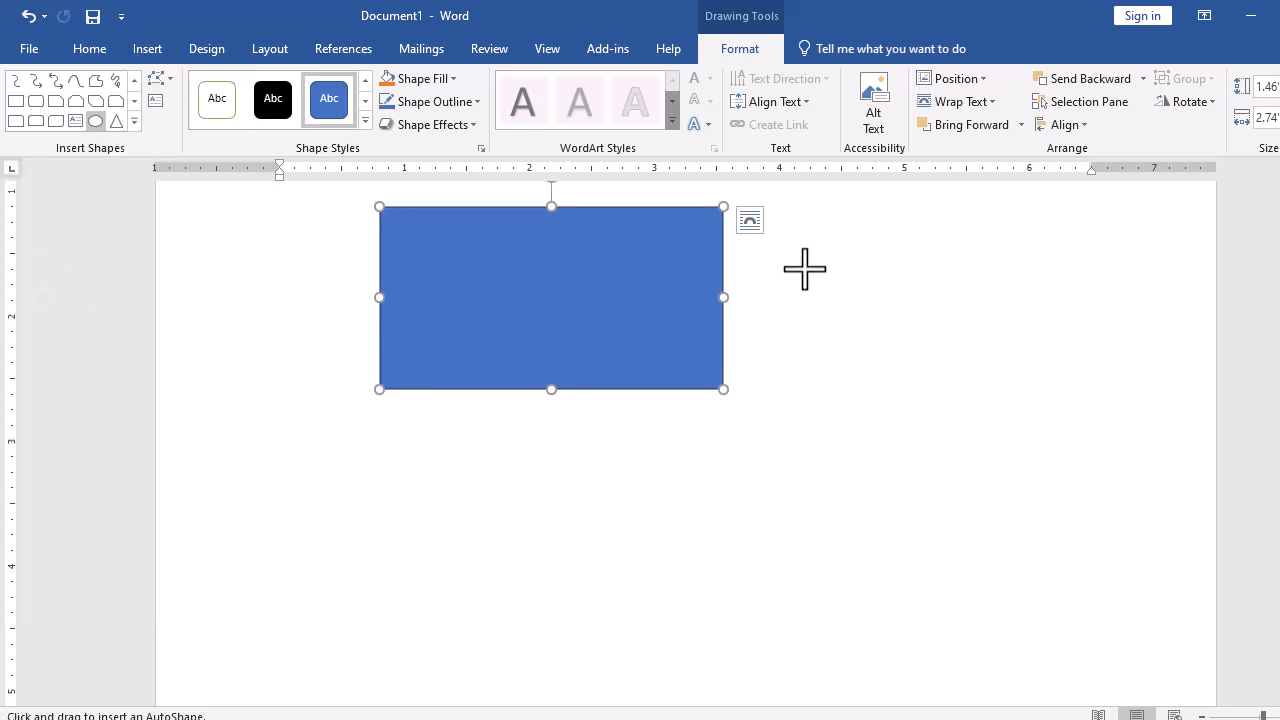
{"action": "left_click_drag", "start_coordinate": [789, 237], "coordinate": [939, 384]}
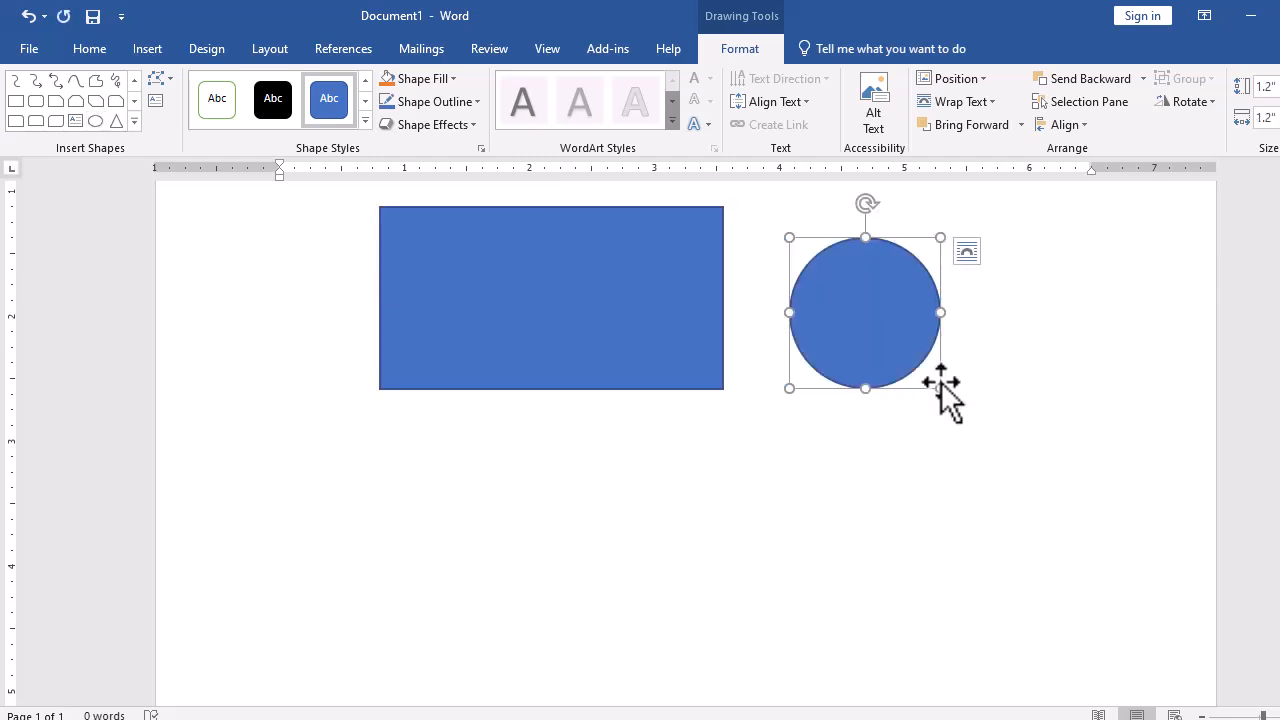
- Enlarge the rectangle to about 1.62 by 3 inches and enlarge the circle slightly
{"action": "left_click", "coordinate": [478, 316]}
{"action": "left_click_drag", "start_coordinate": [724, 390], "coordinate": [755, 409]}
{"action": "left_click", "coordinate": [851, 337]}
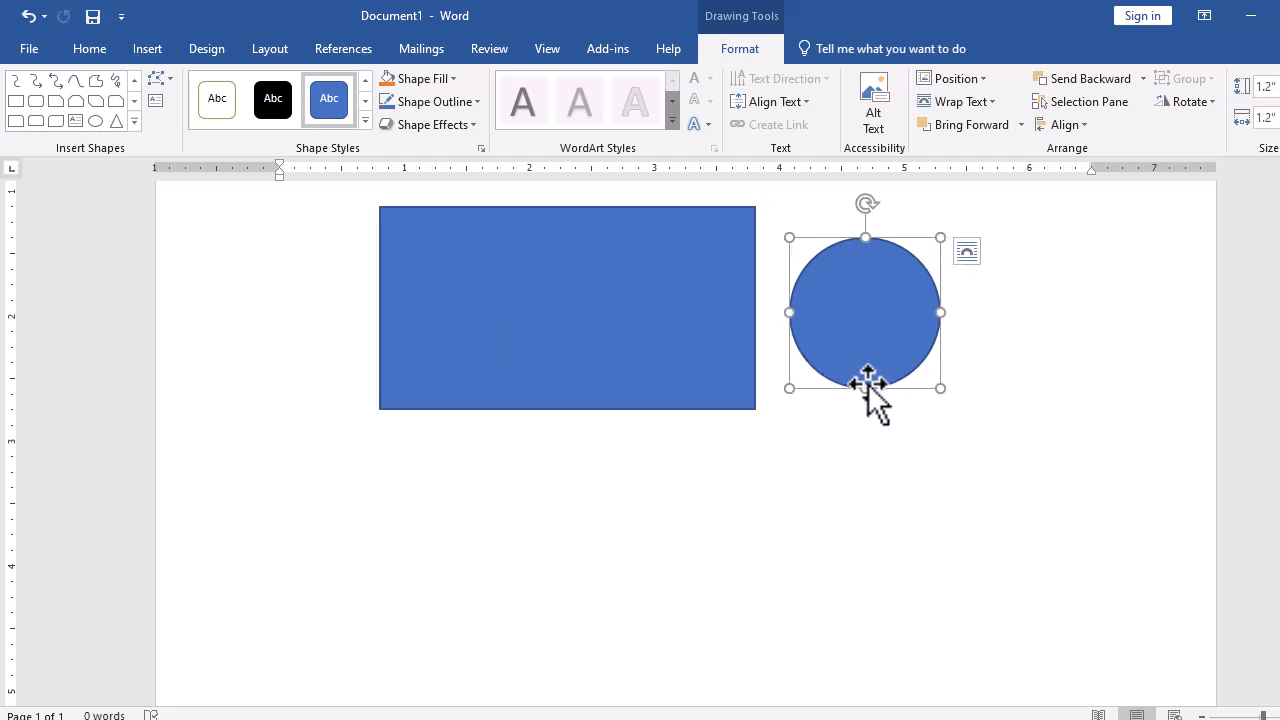
{"action": "mouse_move", "coordinate": [940, 389]}
{"action": "left_mouse_down"}
{"action": "mouse_move", "coordinate": [966, 417]}
{"action": "mouse_move", "coordinate": [951, 408]}
{"action": "left_mouse_up"}
- Draw a thin vertical rectangle about 5.4 inches tall along the rectangle's left edge as a flagpole
{"action": "left_click", "coordinate": [625, 305]}
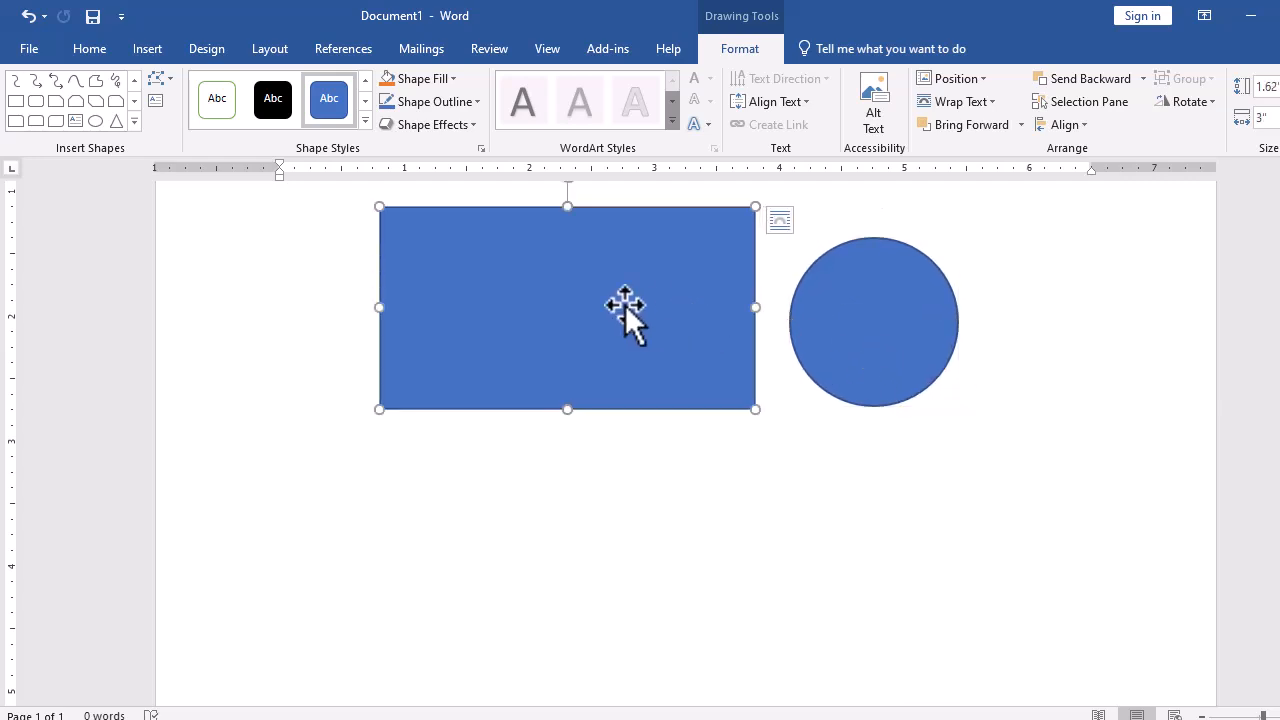
{"action": "scroll", "coordinate": [603, 393], "scroll_direction": "up", "scroll_amount": 1}
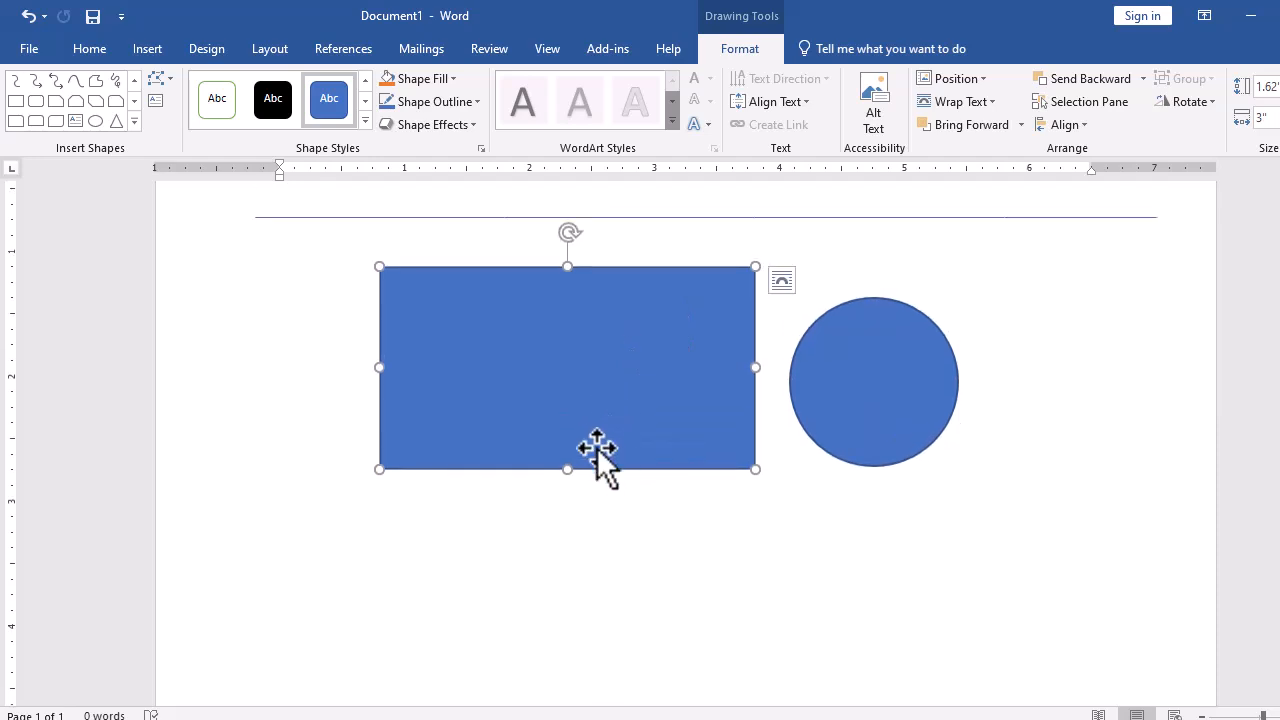
{"action": "scroll", "coordinate": [594, 443], "scroll_direction": "down", "scroll_amount": 4}
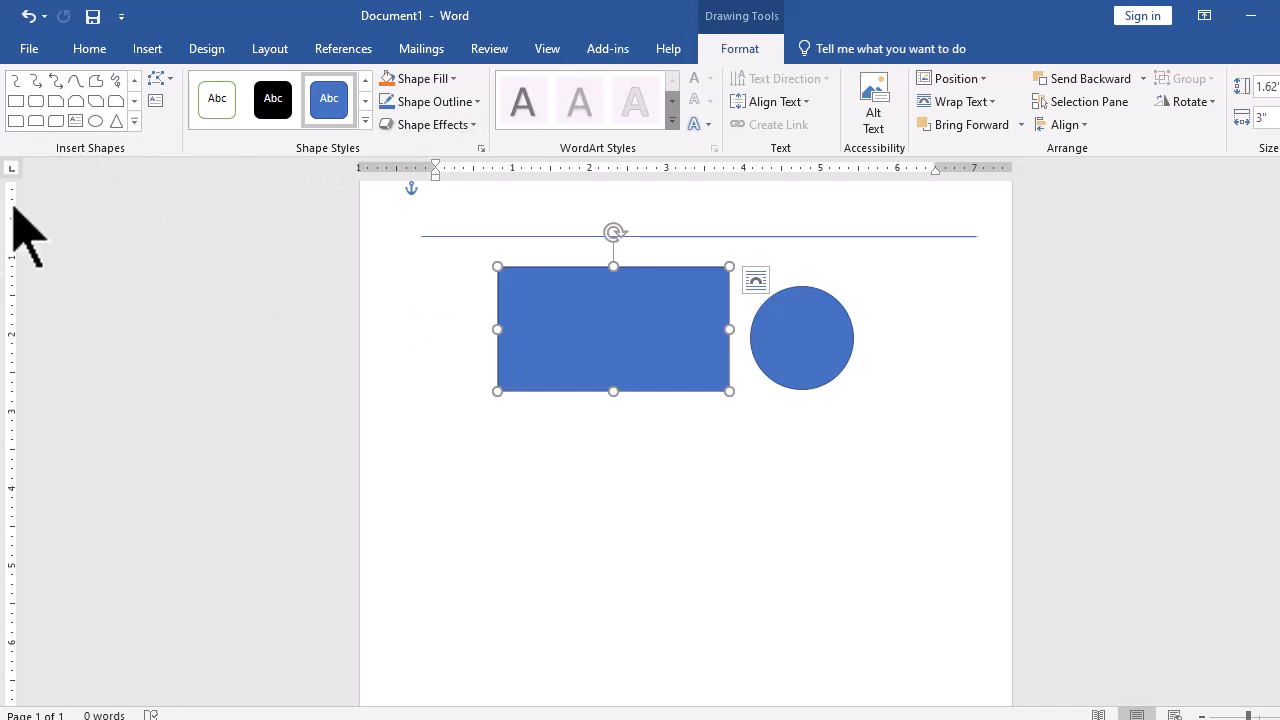
{"action": "left_click", "coordinate": [15, 103]}
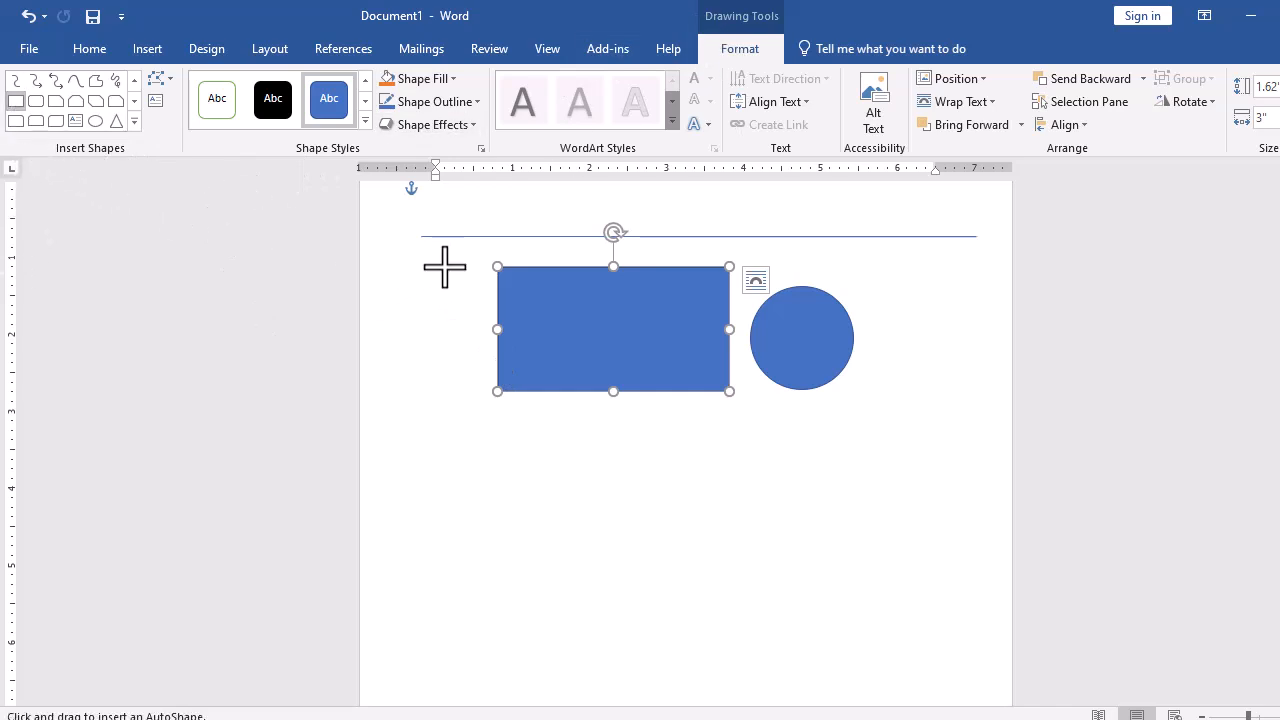
{"action": "mouse_move", "coordinate": [469, 251]}
{"action": "left_mouse_down"}
{"action": "mouse_move", "coordinate": [497, 540]}
{"action": "mouse_move", "coordinate": [490, 665]}
{"action": "left_mouse_up"}
{"action": "left_click_drag", "start_coordinate": [477, 551], "coordinate": [494, 549]}
{"action": "left_click_drag", "start_coordinate": [504, 456], "coordinate": [499, 486]}
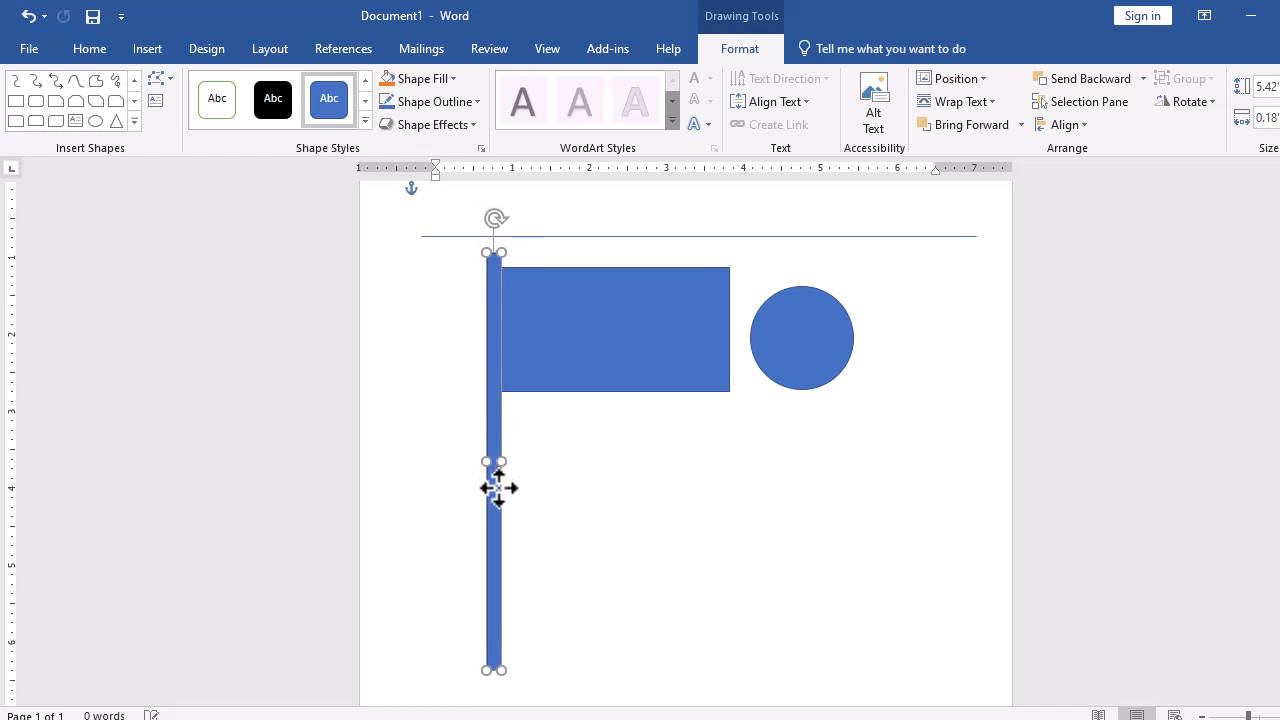
- Build a stepped base of three stacked blocks at the pole's foot, each wider than the one above
{"action": "left_click", "coordinate": [593, 318]}
{"action": "scroll", "coordinate": [508, 695], "scroll_direction": "down", "scroll_amount": 2}
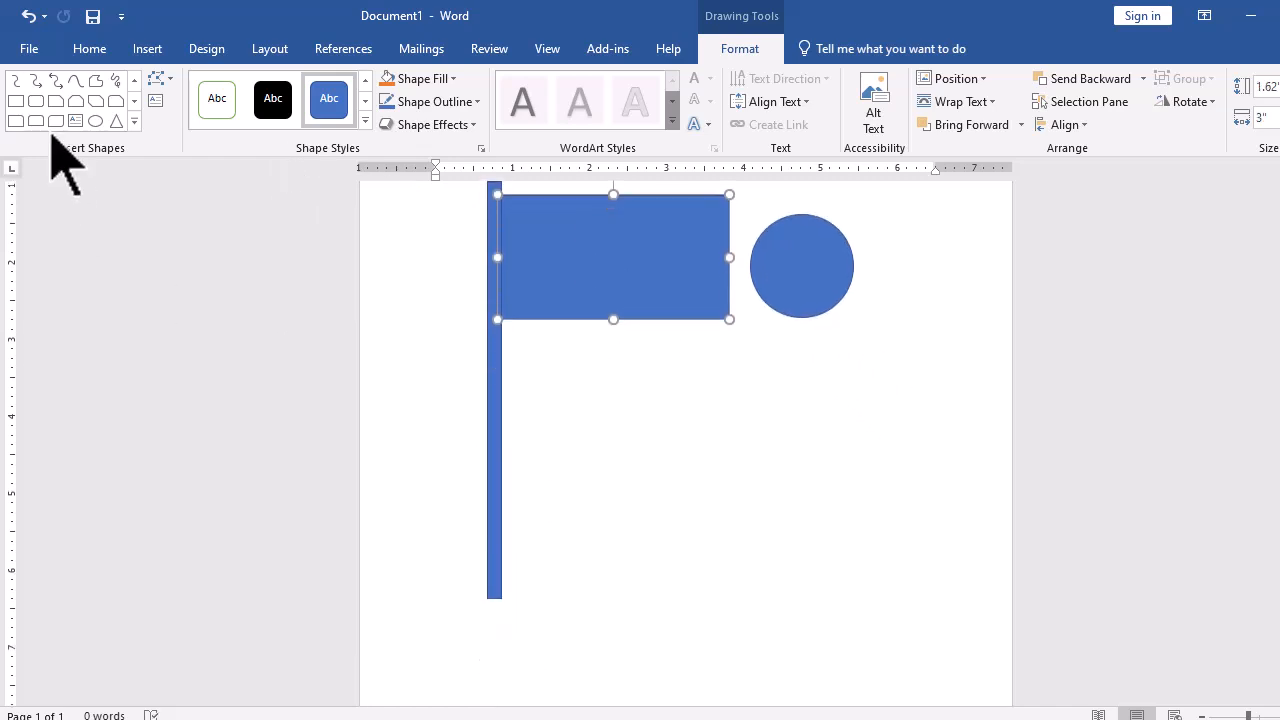
{"action": "left_click", "coordinate": [15, 101]}
{"action": "mouse_move", "coordinate": [459, 591]}
{"action": "left_mouse_down"}
{"action": "mouse_move", "coordinate": [541, 615]}
{"action": "mouse_move", "coordinate": [520, 600]}
{"action": "mouse_move", "coordinate": [522, 620]}
{"action": "left_mouse_up"}
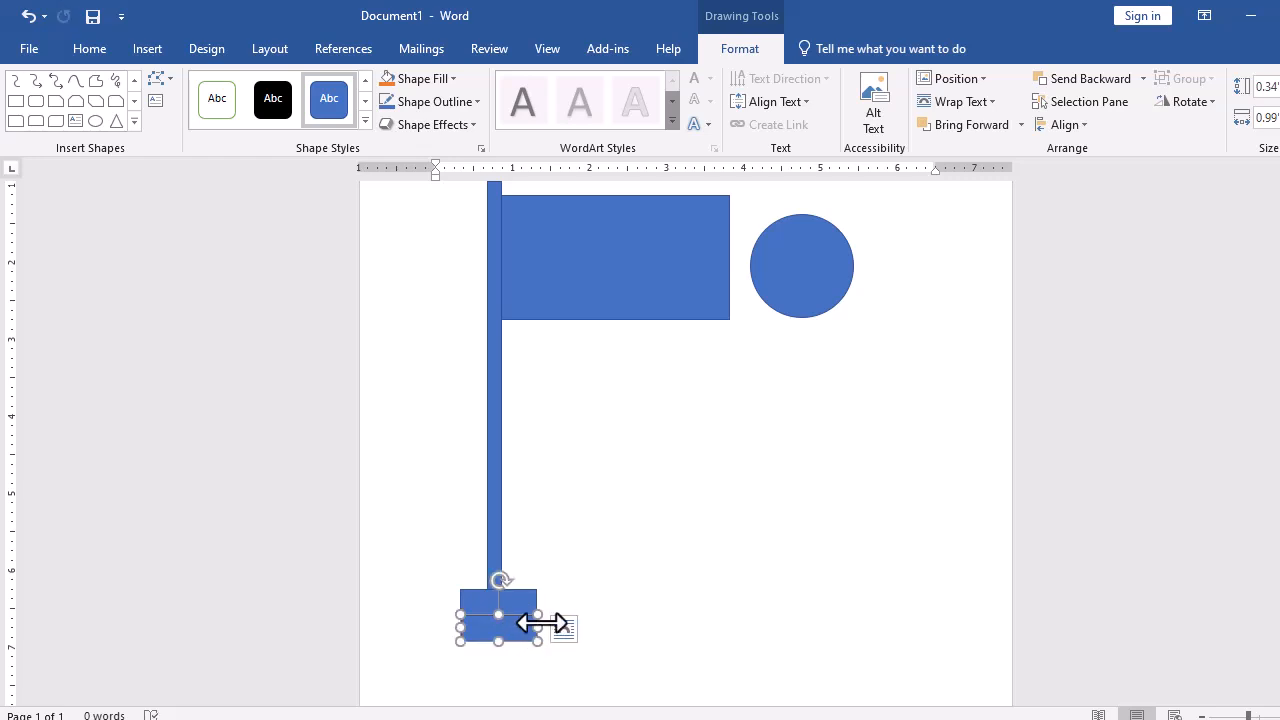
{"action": "mouse_move", "coordinate": [537, 628]}
{"action": "left_mouse_down"}
{"action": "mouse_move", "coordinate": [553, 626]}
{"action": "mouse_move", "coordinate": [515, 595]}
{"action": "mouse_move", "coordinate": [515, 616]}
{"action": "left_mouse_up"}
{"action": "scroll", "coordinate": [521, 620], "scroll_direction": "down", "scroll_amount": 1}
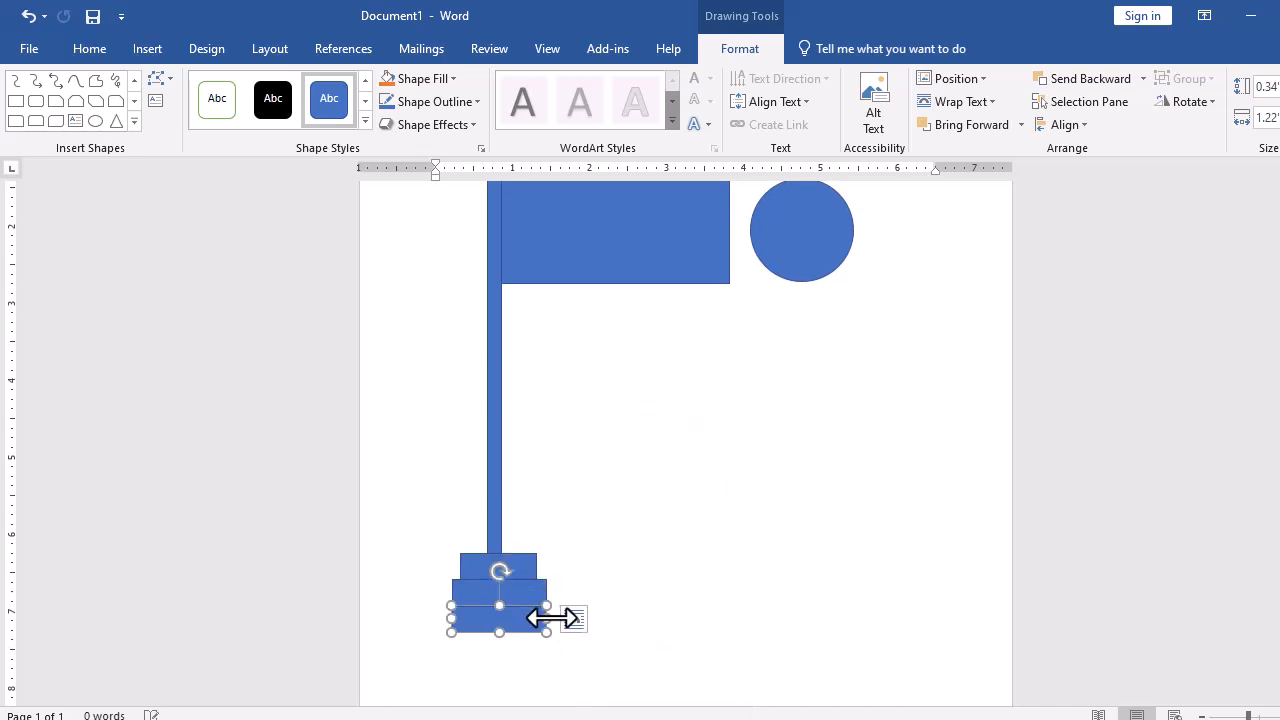
{"action": "mouse_move", "coordinate": [547, 617]}
{"action": "left_mouse_down", "text": "ctrl"}
{"action": "mouse_move", "coordinate": [575, 620]}
{"action": "mouse_move", "coordinate": [562, 621]}
{"action": "left_mouse_up", "text": "ctrl"}
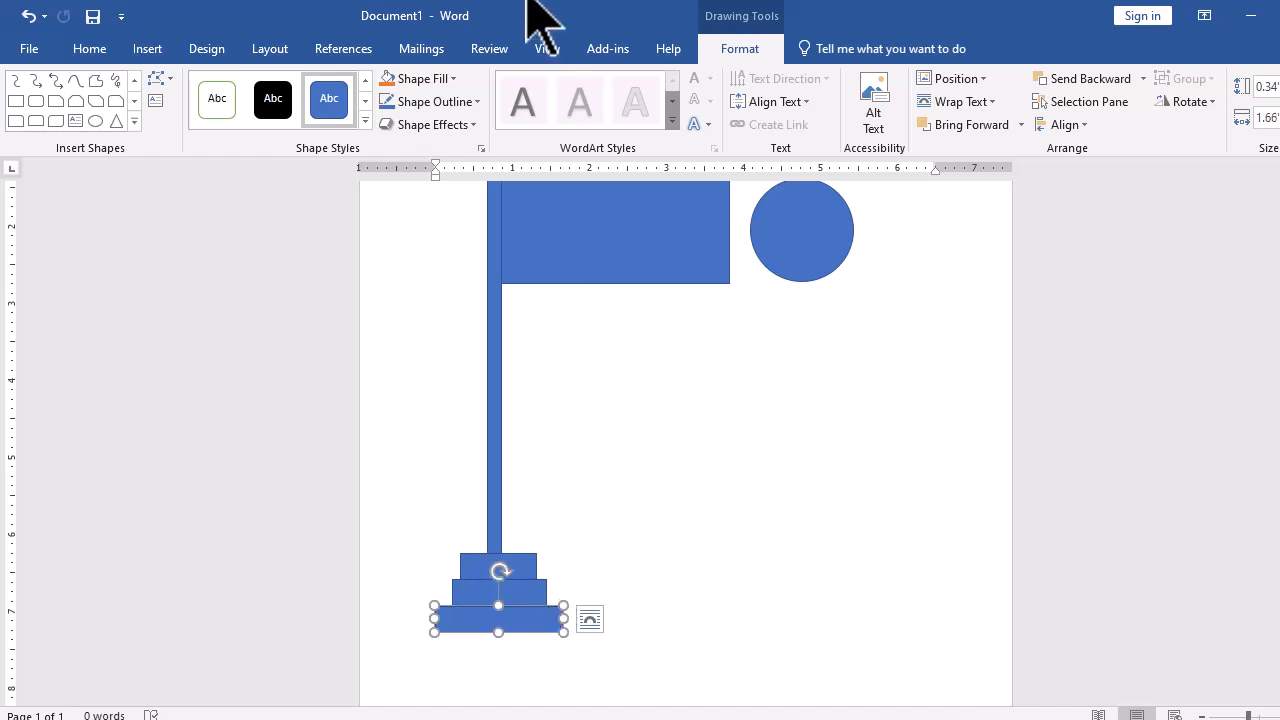
- Fill the circle with standard red
{"action": "left_click", "coordinate": [623, 240]}
{"action": "left_click", "coordinate": [795, 240]}
{"action": "scroll", "coordinate": [770, 330], "scroll_direction": "up", "scroll_amount": 1}
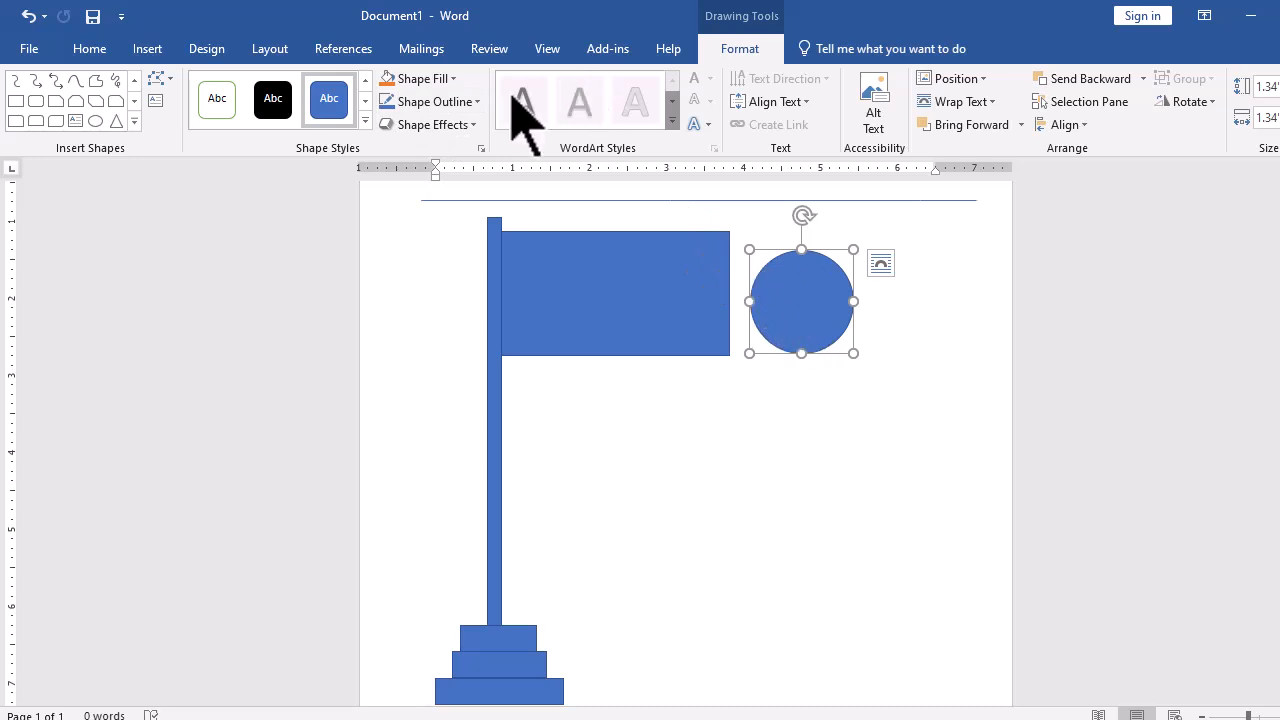
{"action": "left_click", "coordinate": [428, 78]}
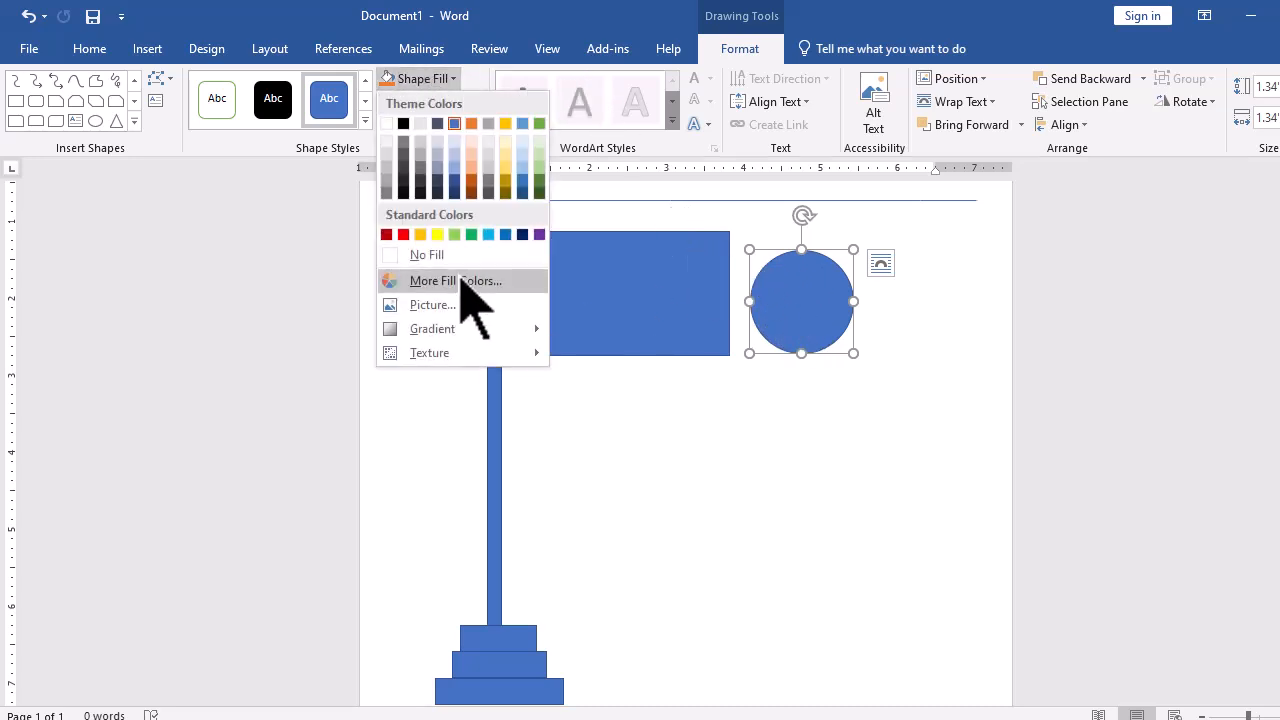
{"action": "left_click", "coordinate": [403, 235]}
- Give the circle a green outline
{"action": "scroll", "coordinate": [735, 323], "scroll_direction": "up", "scroll_amount": 8}
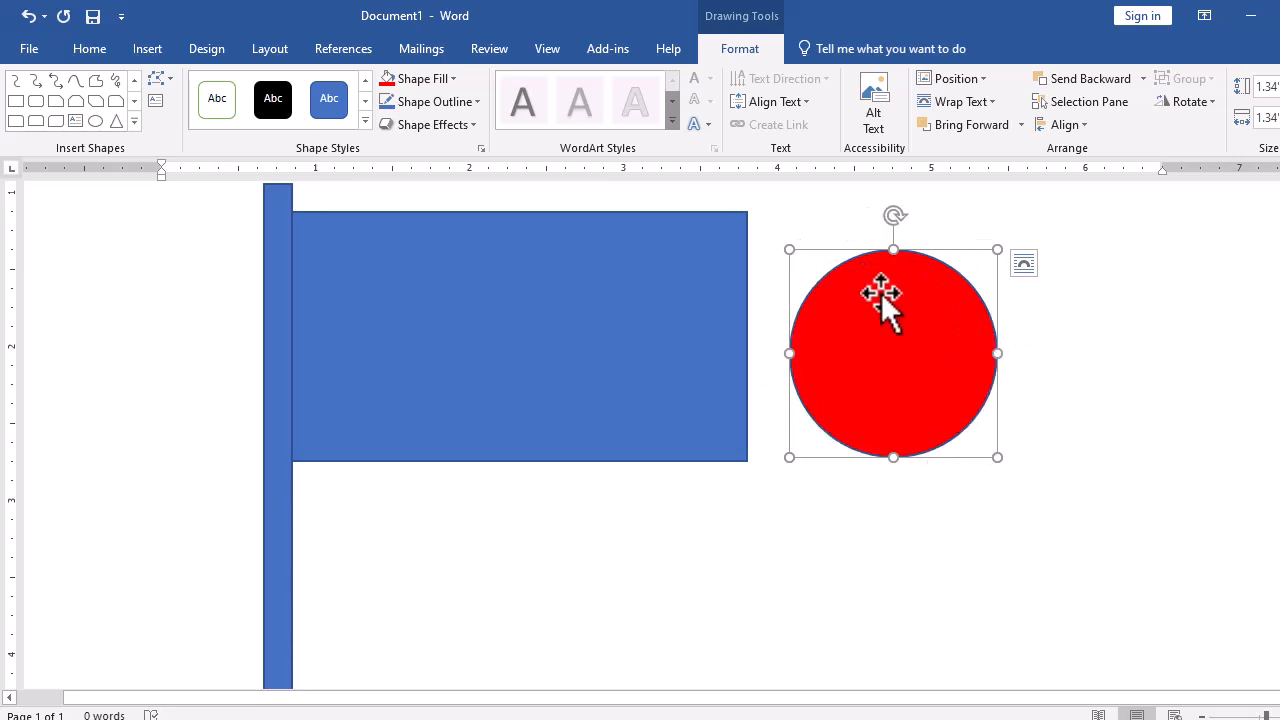
{"action": "left_click", "coordinate": [460, 102]}
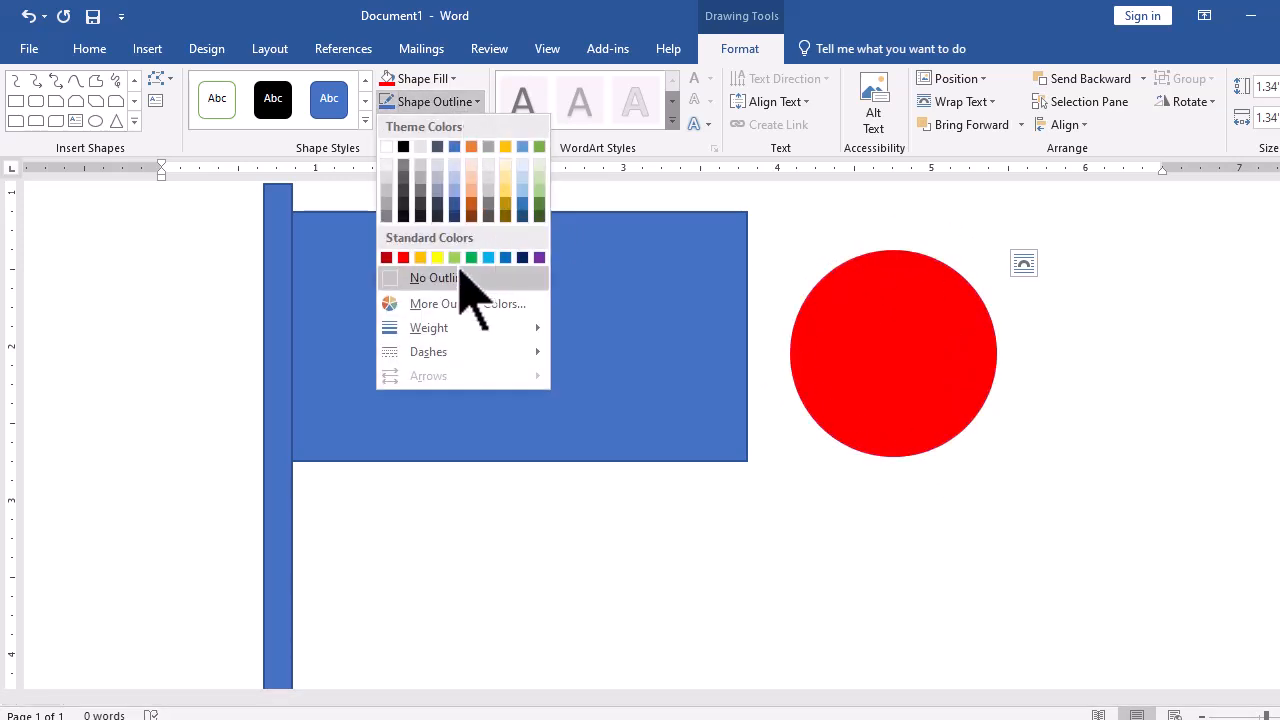
{"action": "left_click", "coordinate": [471, 259]}
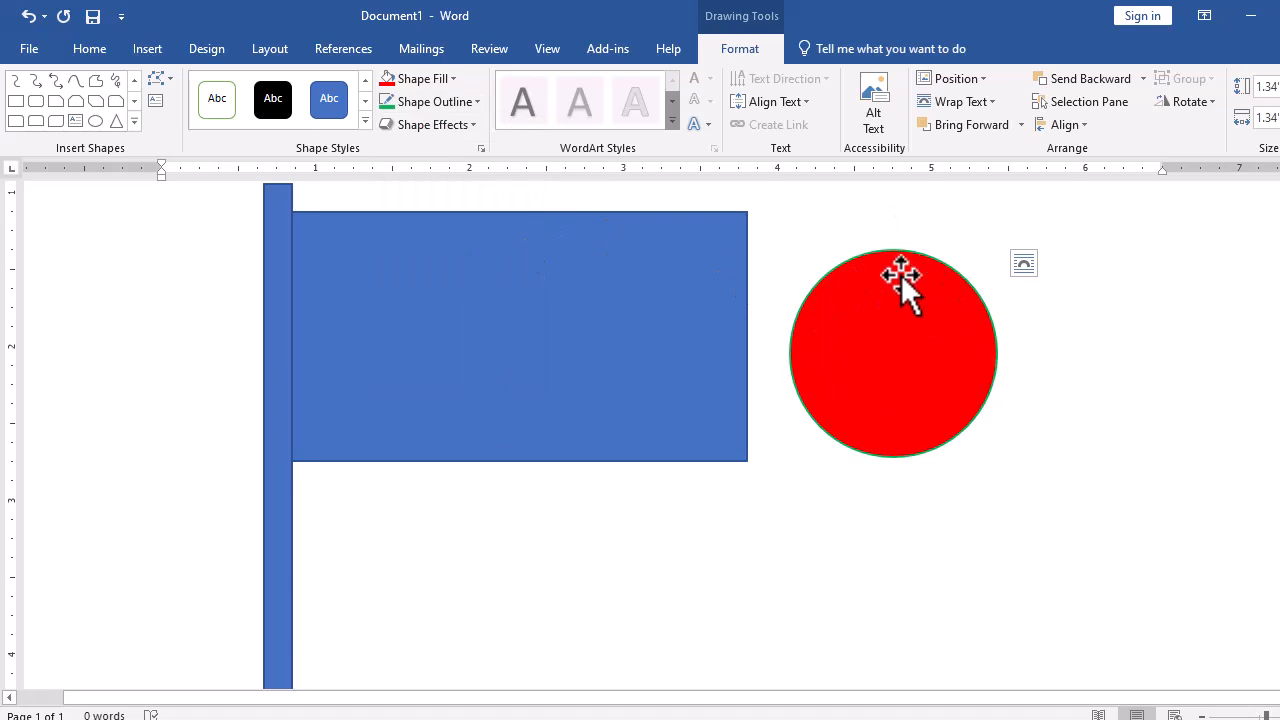
- Set the circle's outline weight to 1½ pt
{"action": "left_click", "coordinate": [902, 273]}
{"action": "left_click", "coordinate": [432, 103]}
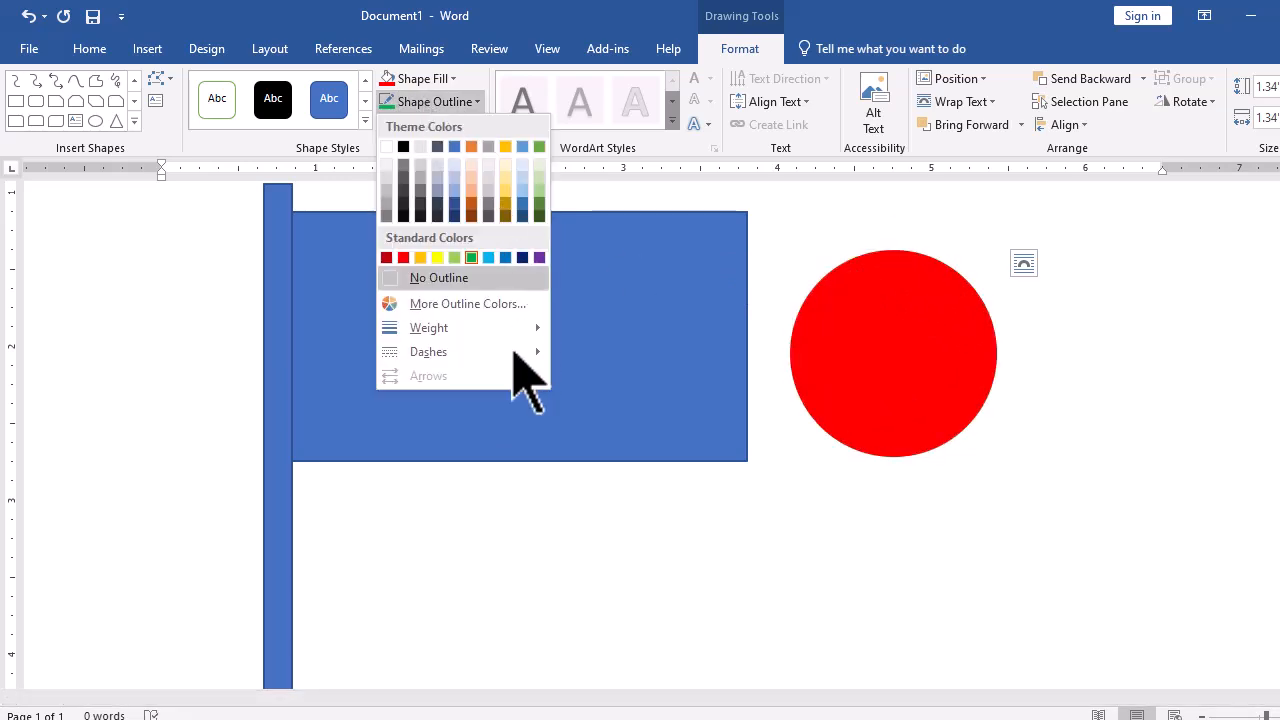
{"action": "mouse_move", "coordinate": [470, 330]}
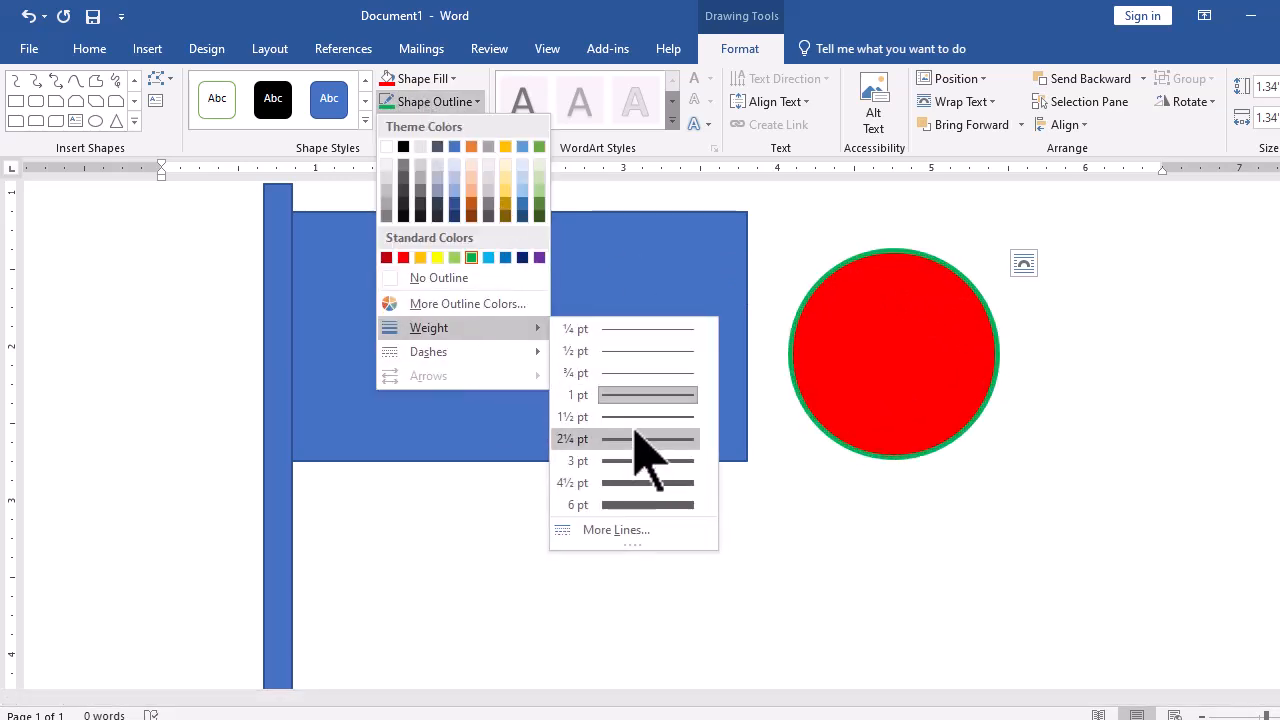
{"action": "left_click", "coordinate": [640, 417]}
- Remove the outline from the red circle
{"action": "left_click", "coordinate": [930, 395]}
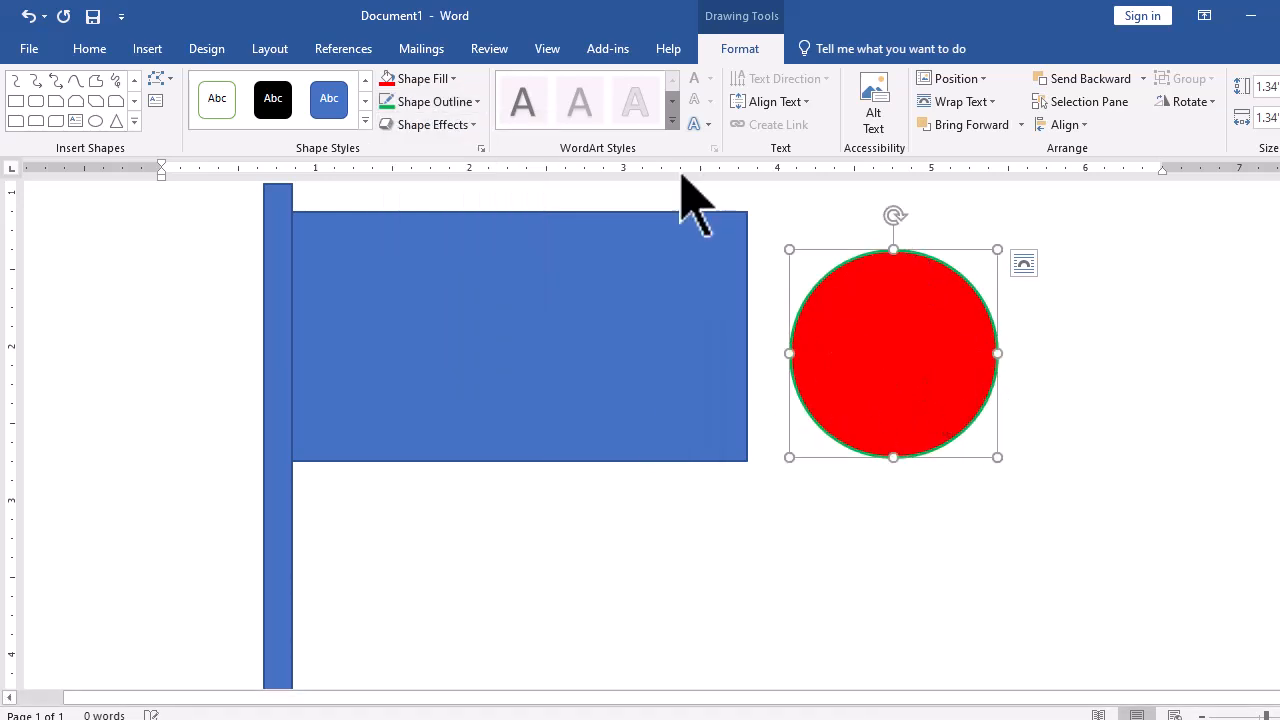
{"action": "left_click", "coordinate": [445, 104]}
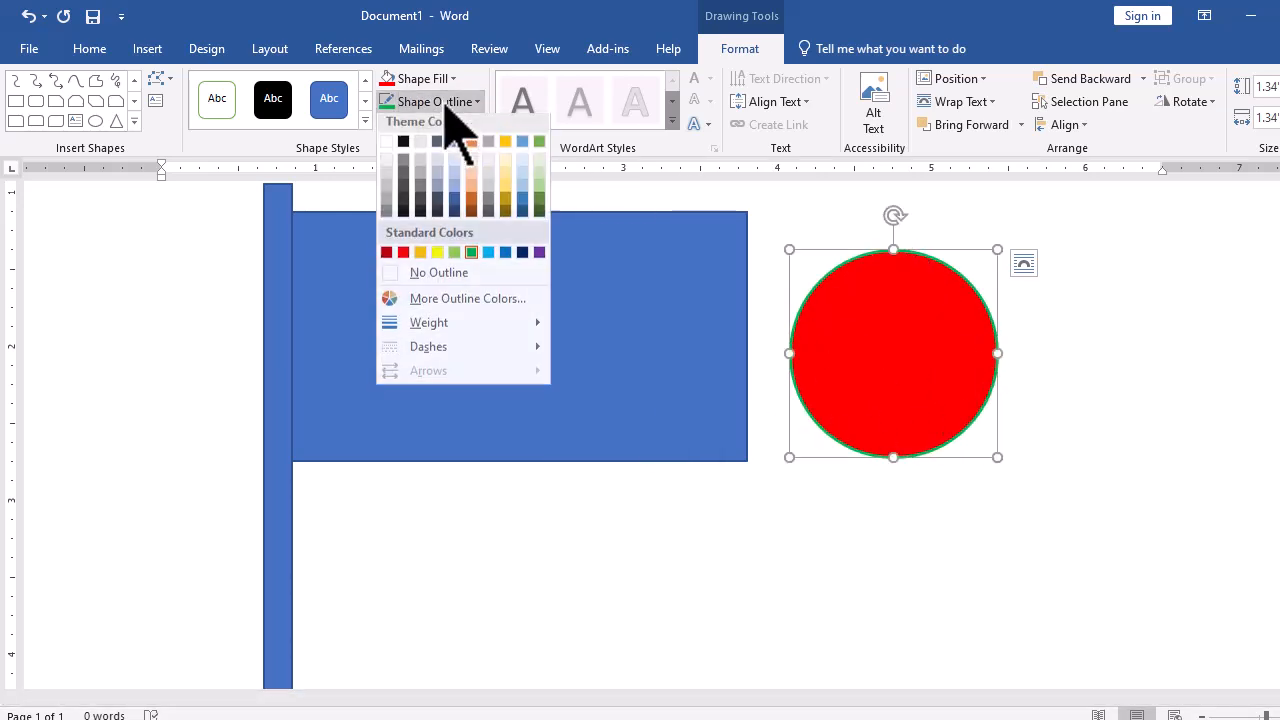
{"action": "left_click", "coordinate": [433, 280]}
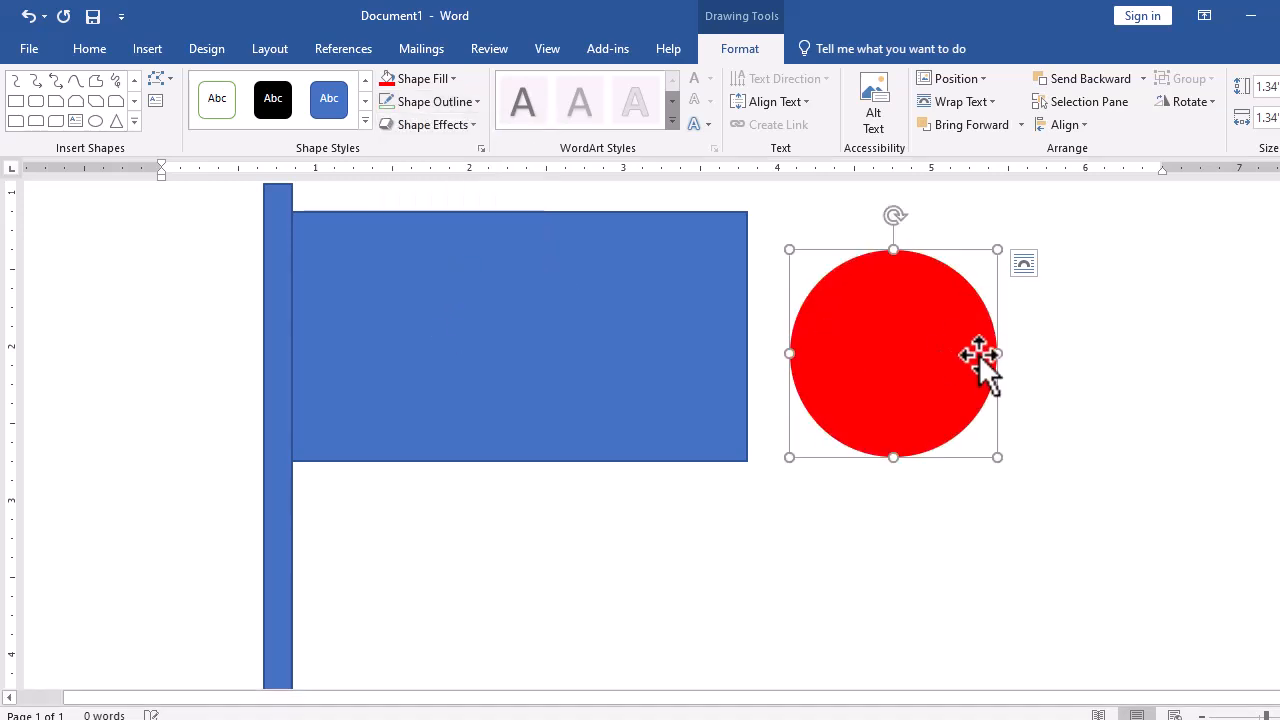
- Fill the flag rectangle with standard green
{"action": "left_click", "coordinate": [540, 300]}
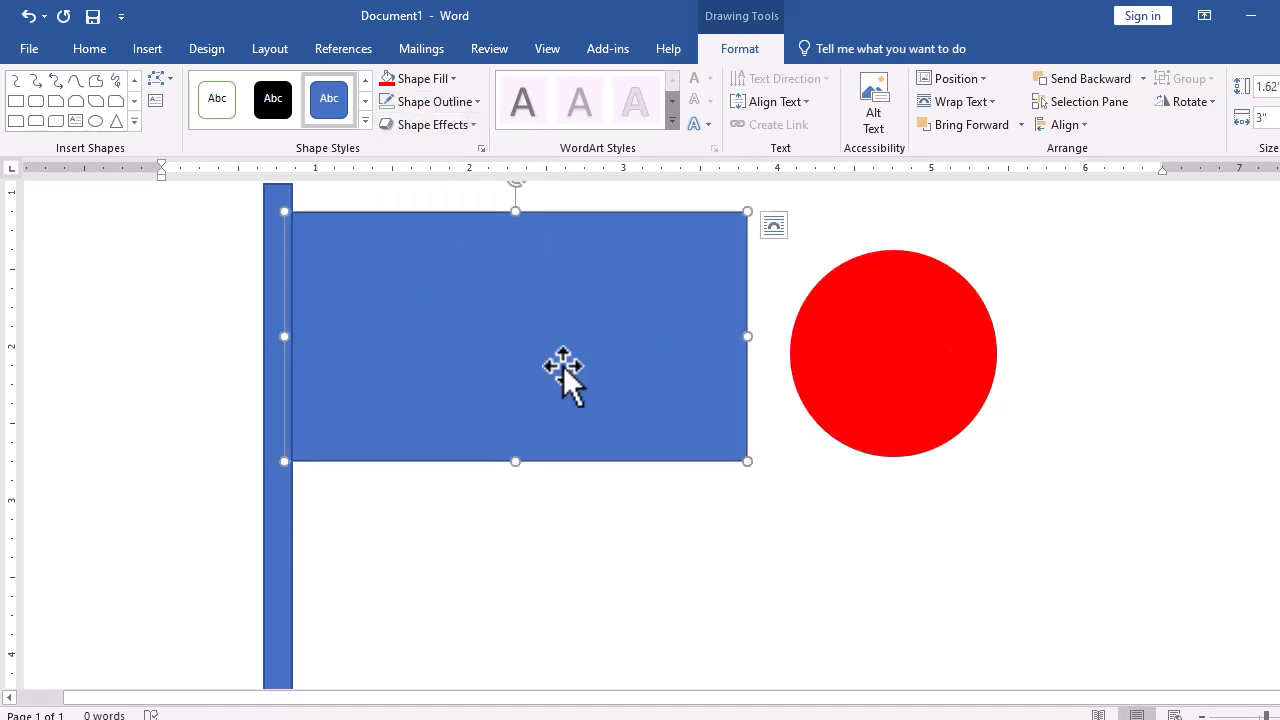
{"action": "left_click", "coordinate": [440, 78]}
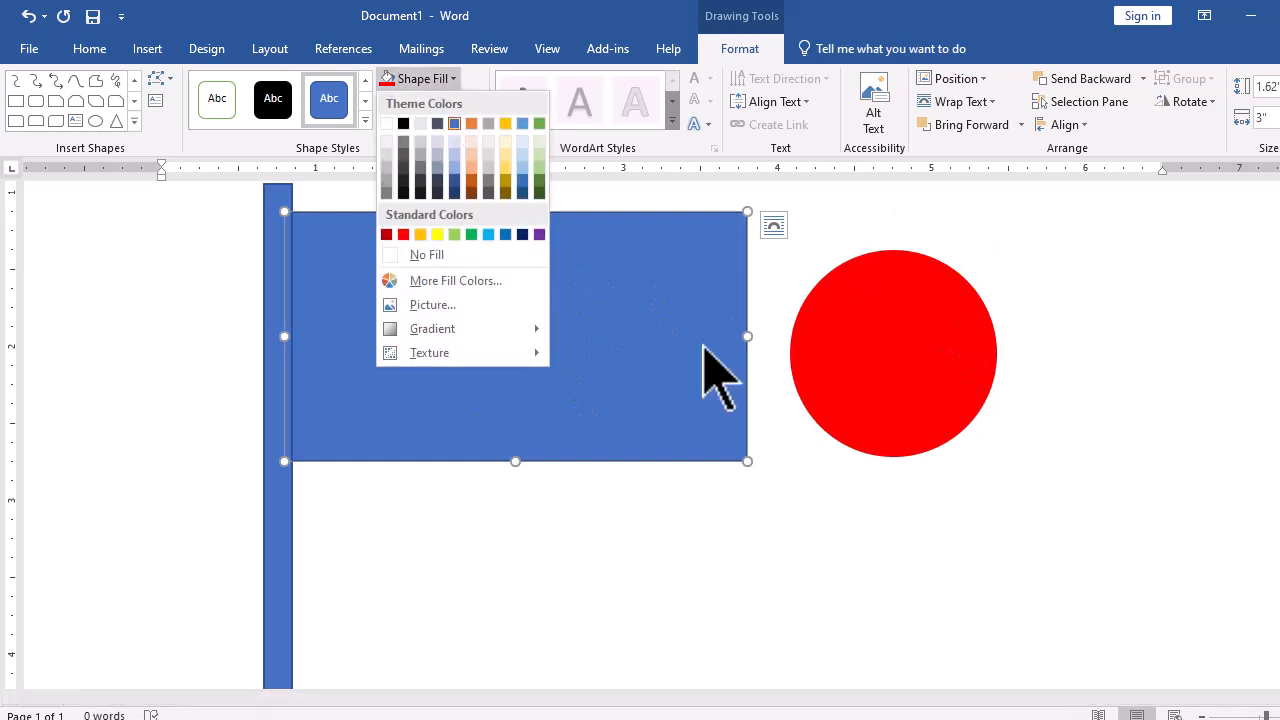
{"action": "left_click", "coordinate": [471, 235]}
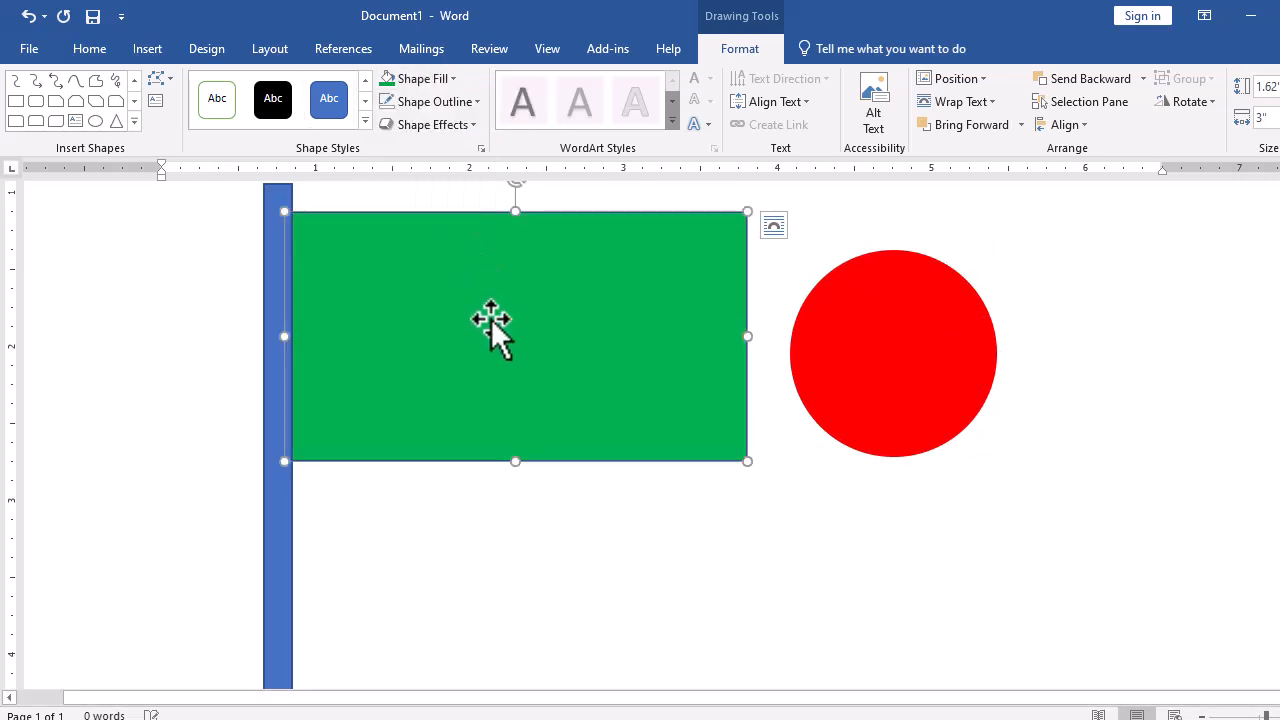
- Remove the flag rectangle's outline after trying a red outline
{"action": "left_click", "coordinate": [432, 102]}
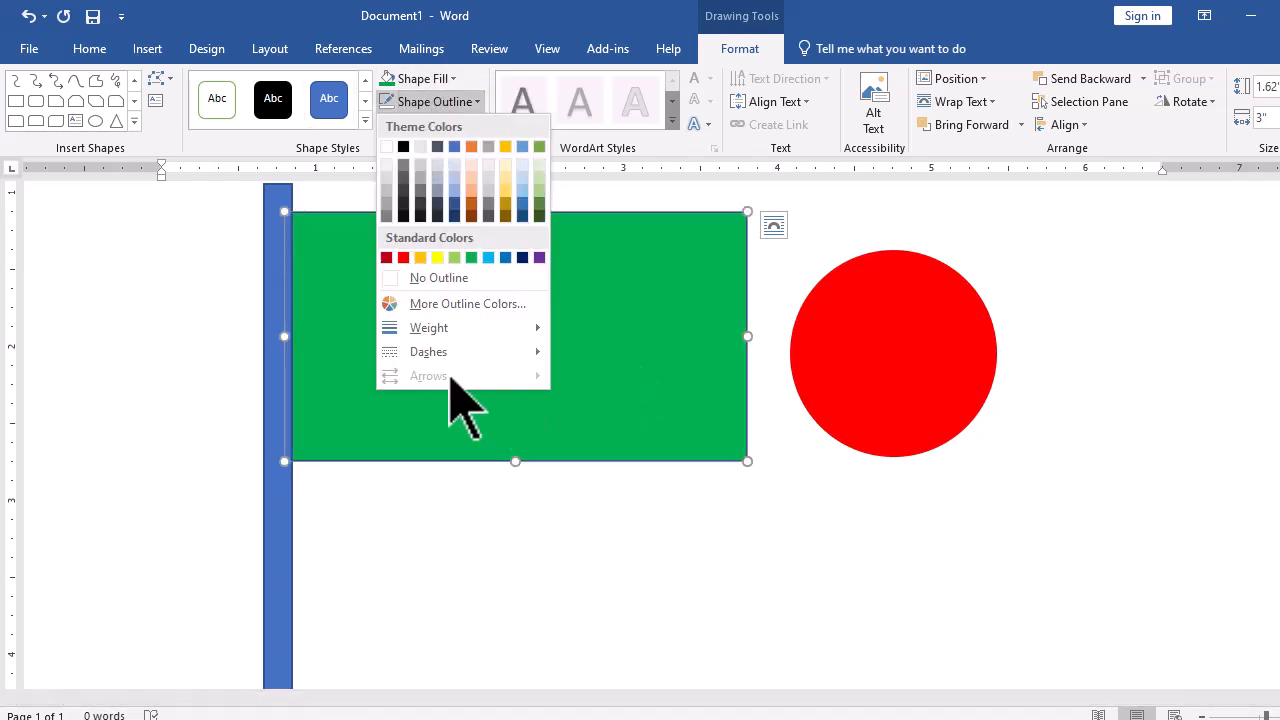
{"action": "left_click", "coordinate": [403, 258]}
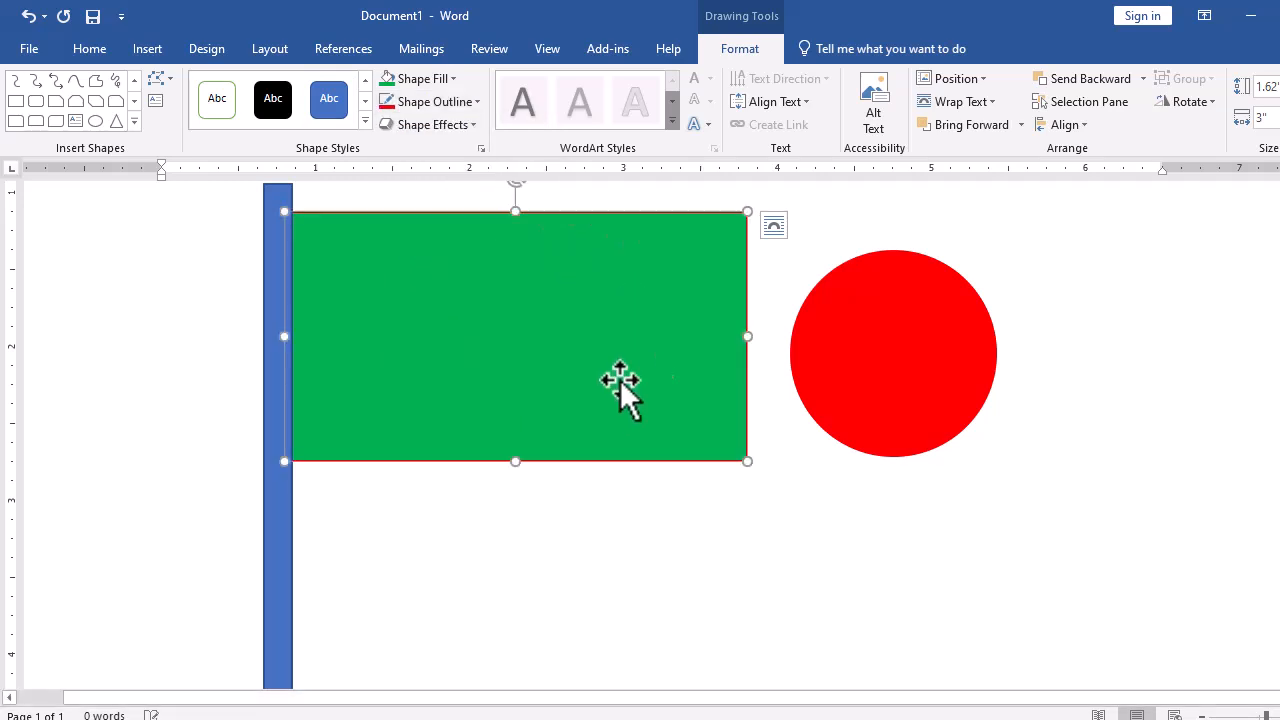
{"action": "left_click", "coordinate": [432, 102]}
{"action": "left_click", "coordinate": [456, 277]}
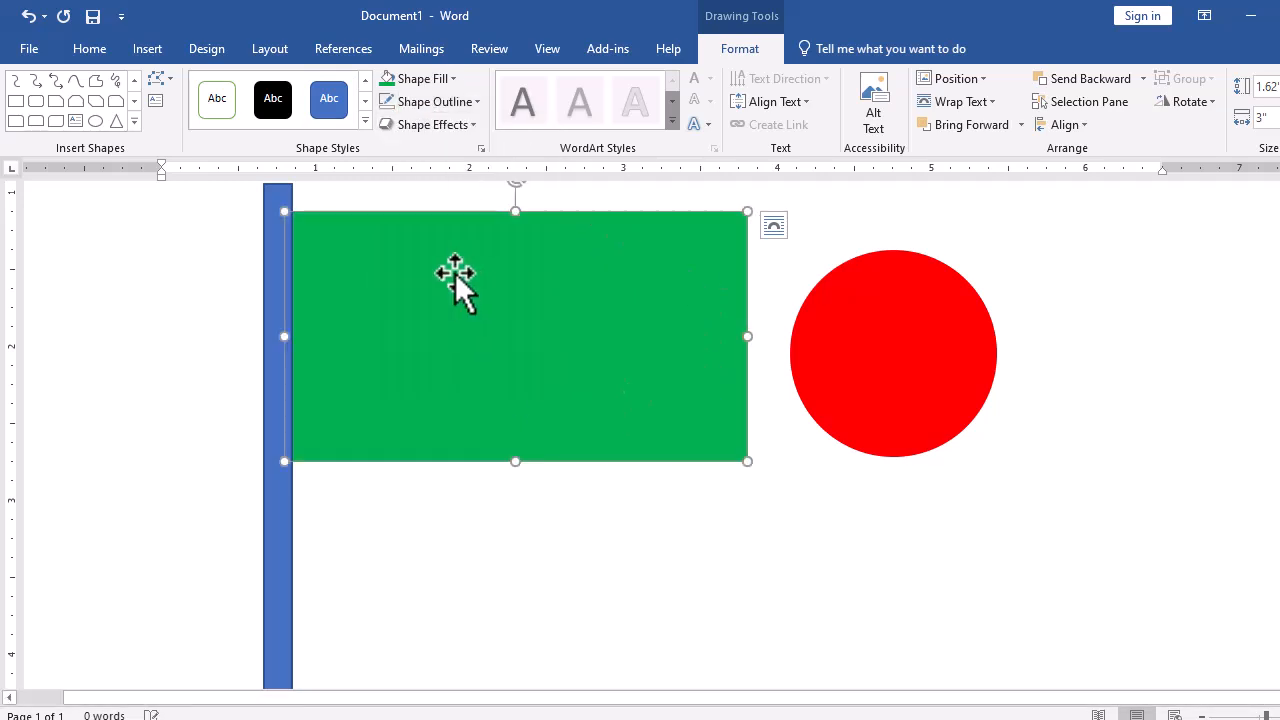
- Apply a gold preset shape style to the pole
{"action": "left_click", "coordinate": [275, 265]}
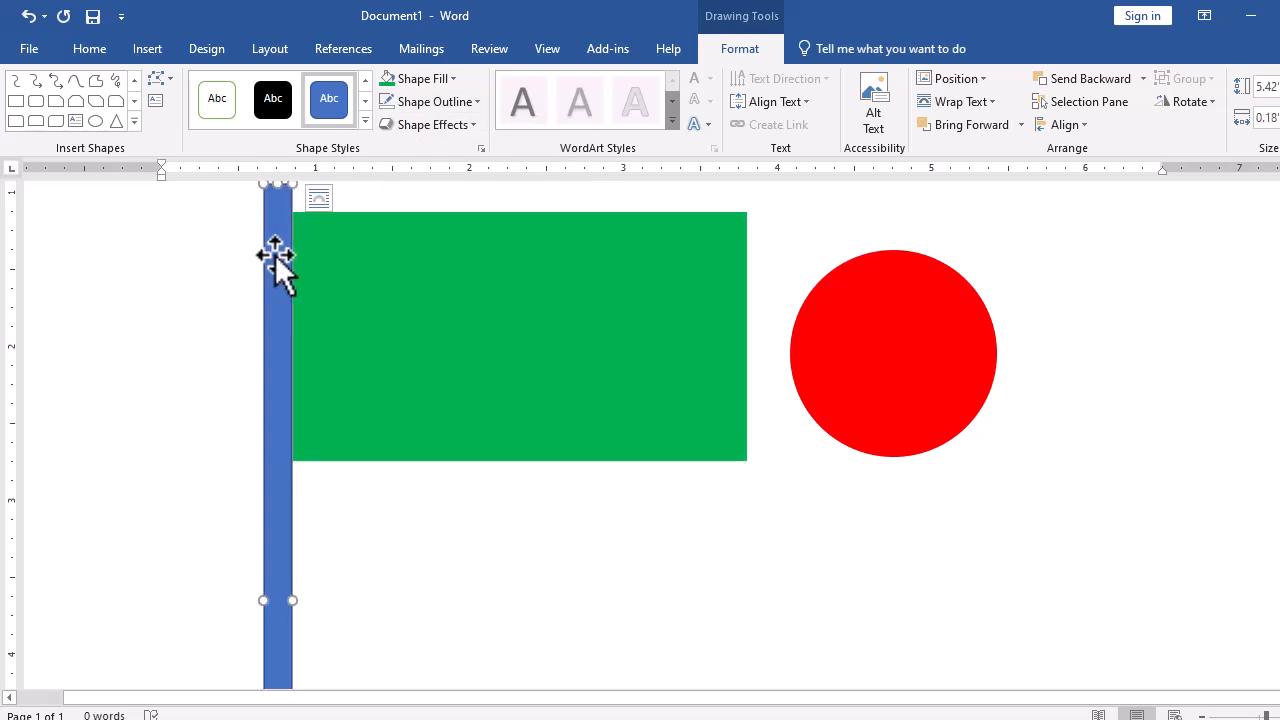
{"action": "left_click", "coordinate": [366, 122]}
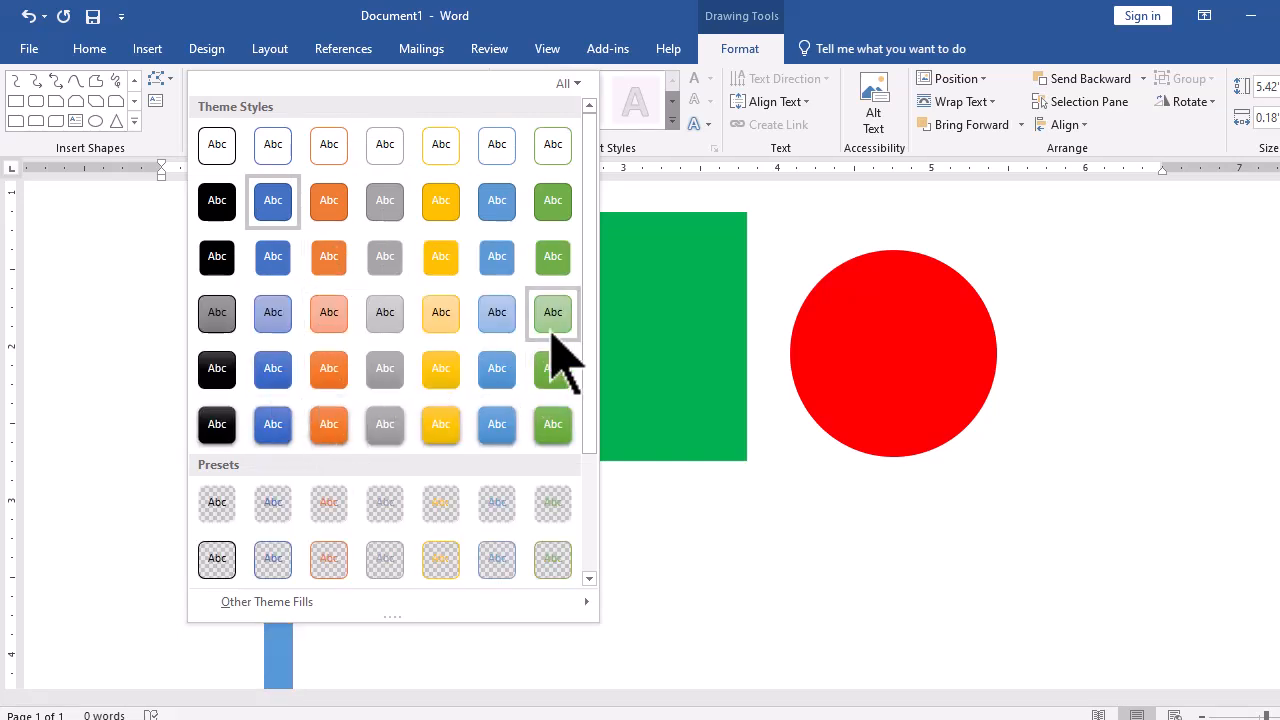
{"action": "scroll", "coordinate": [342, 392], "scroll_direction": "down", "scroll_amount": 3}
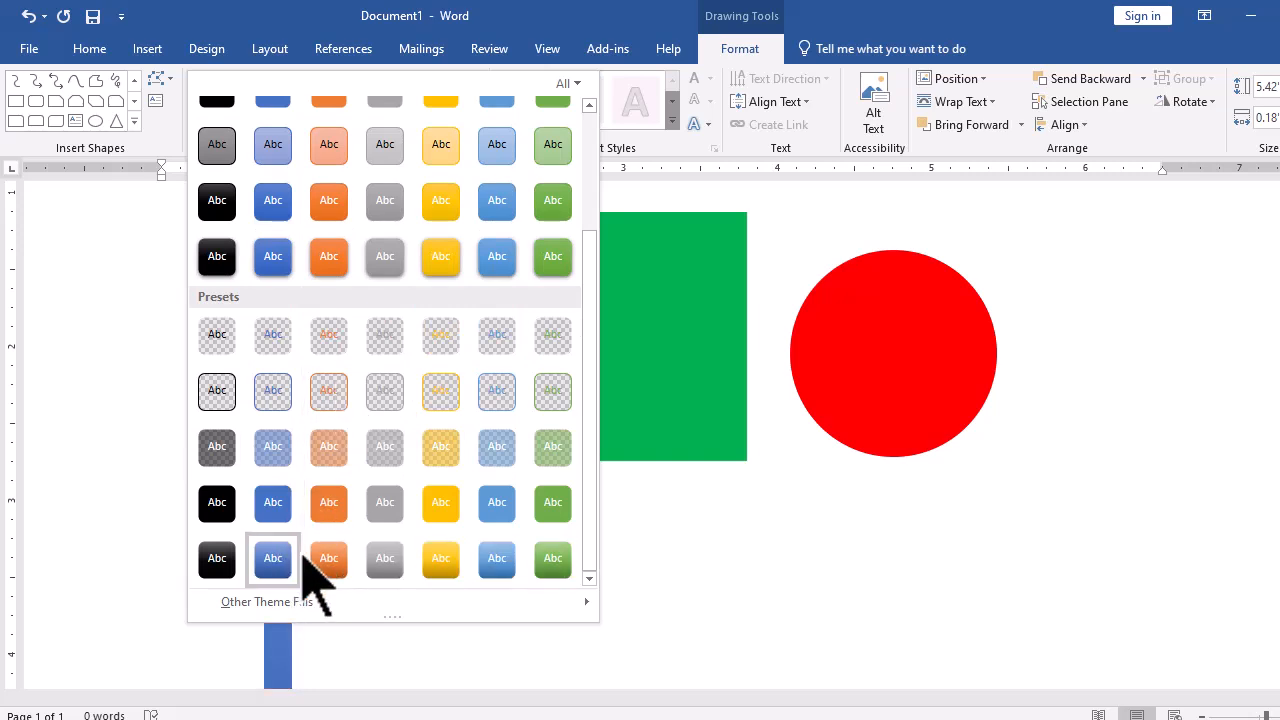
{"action": "left_click", "coordinate": [450, 510]}
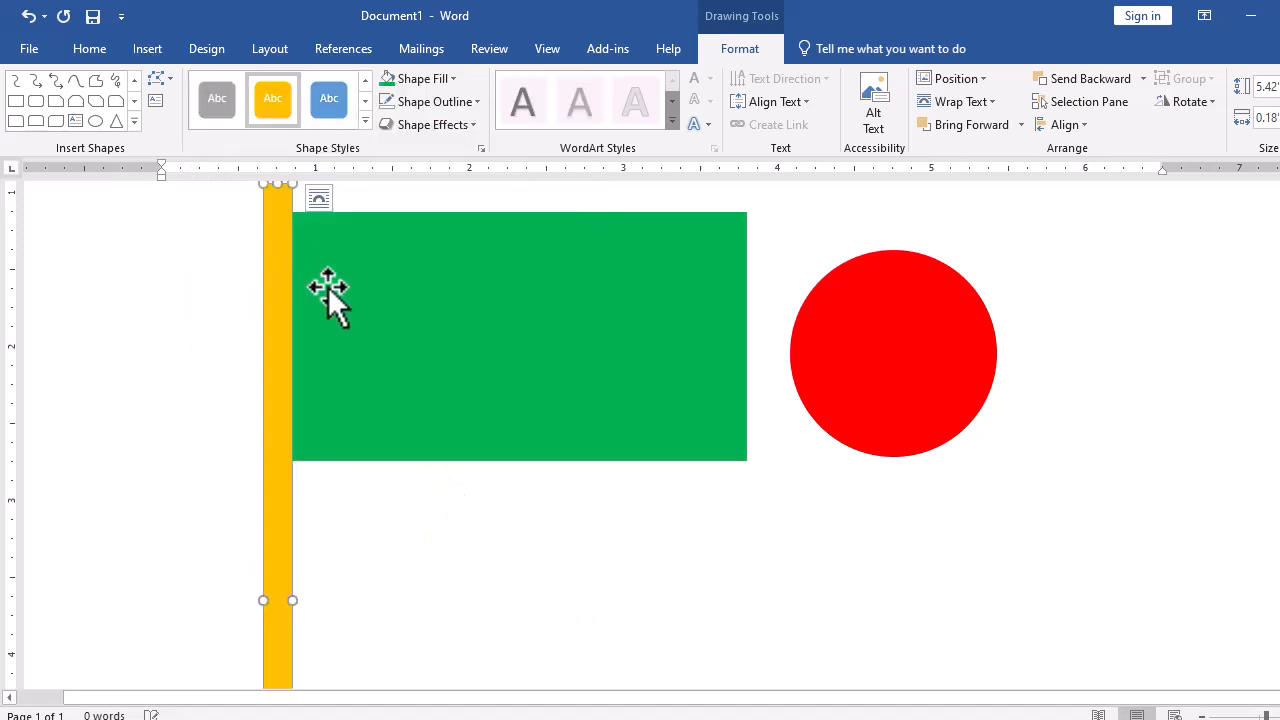
- Make the pole narrower by pulling in its side edge
{"action": "scroll", "coordinate": [332, 462], "scroll_direction": "down", "scroll_amount": 5}
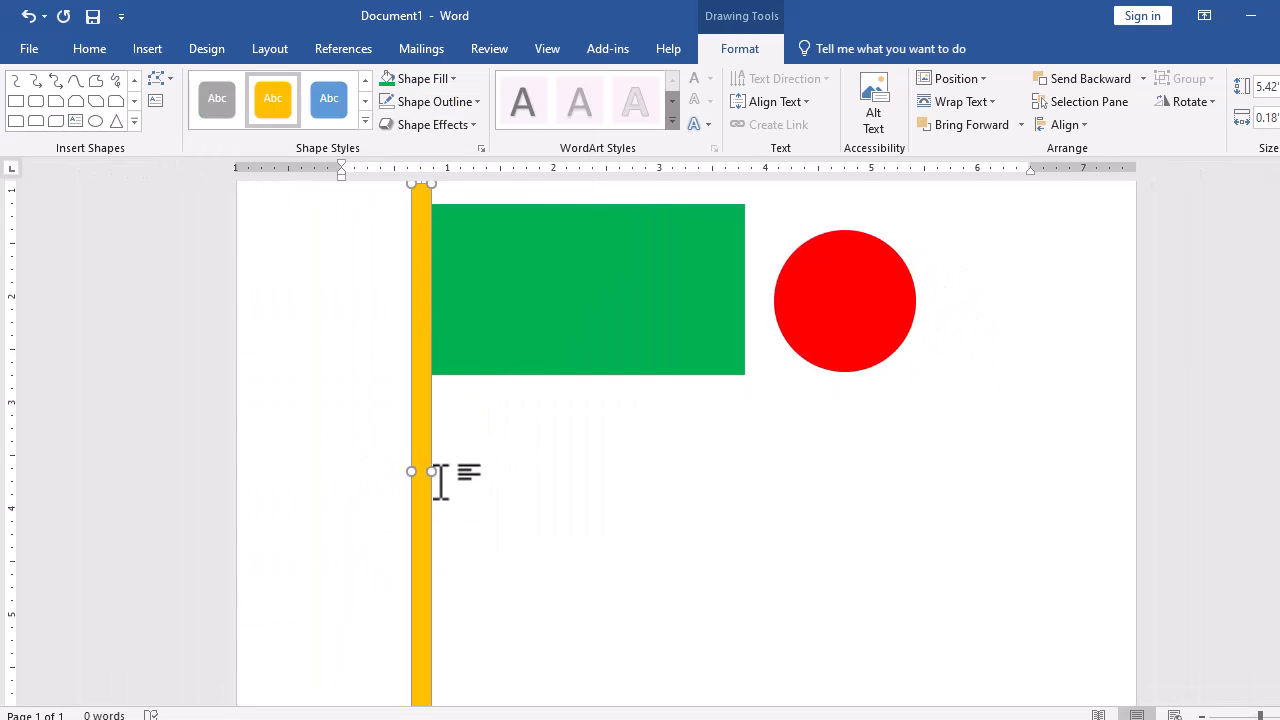
{"action": "left_click_drag", "start_coordinate": [432, 474], "coordinate": [423, 476]}
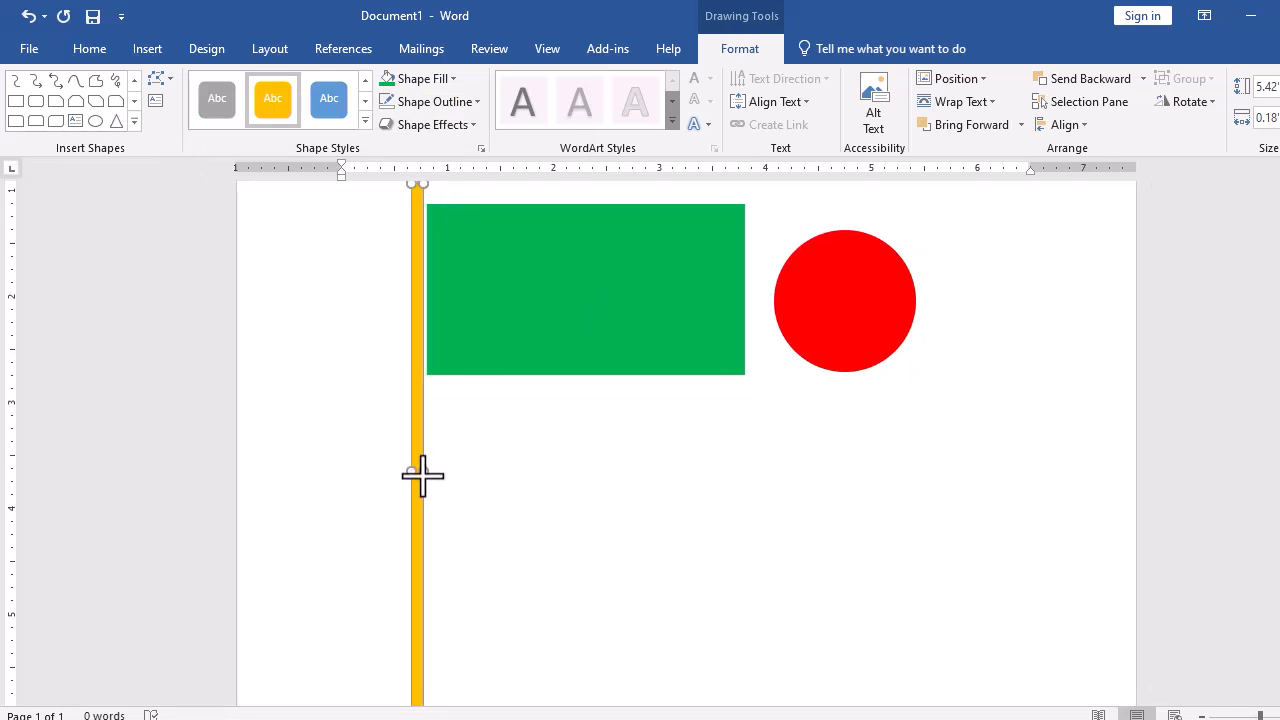
- Nudge the green flag rectangle slightly upward to line up with the pole's top
{"action": "left_click", "coordinate": [489, 371]}
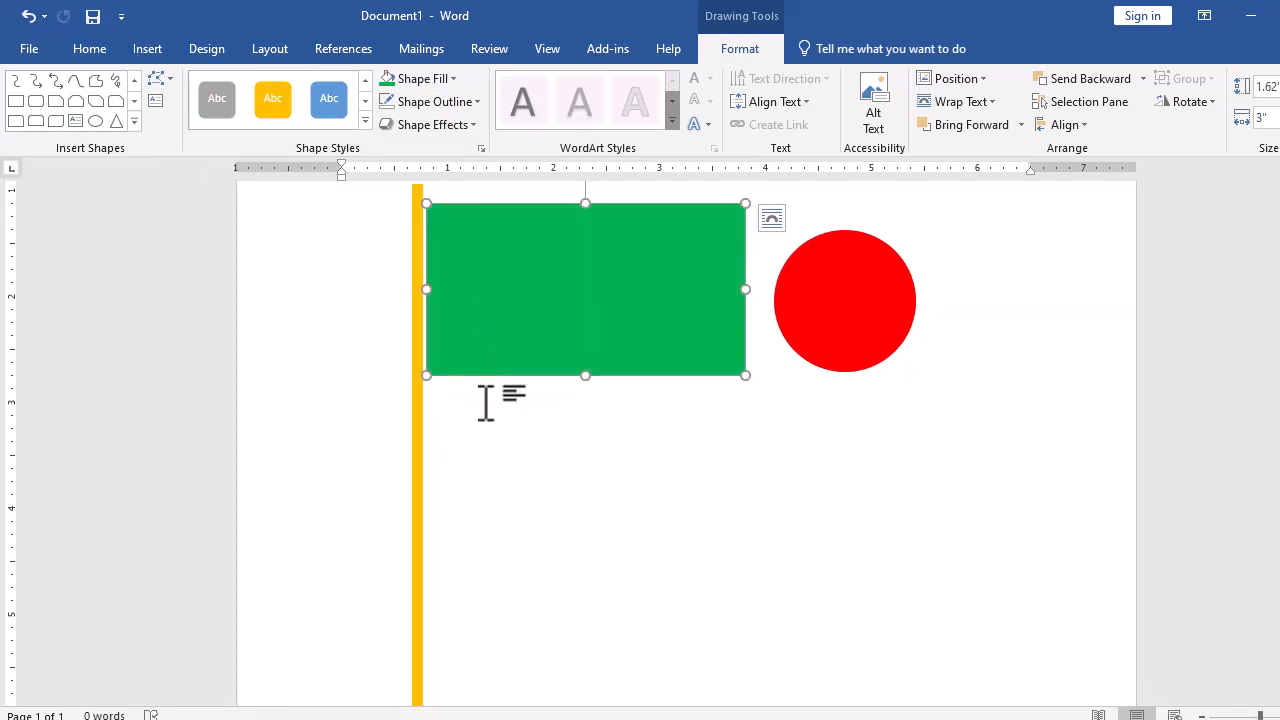
{"action": "key", "text": "Up"}
{"action": "key", "text": "Up"}
{"action": "key", "text": "Up"}
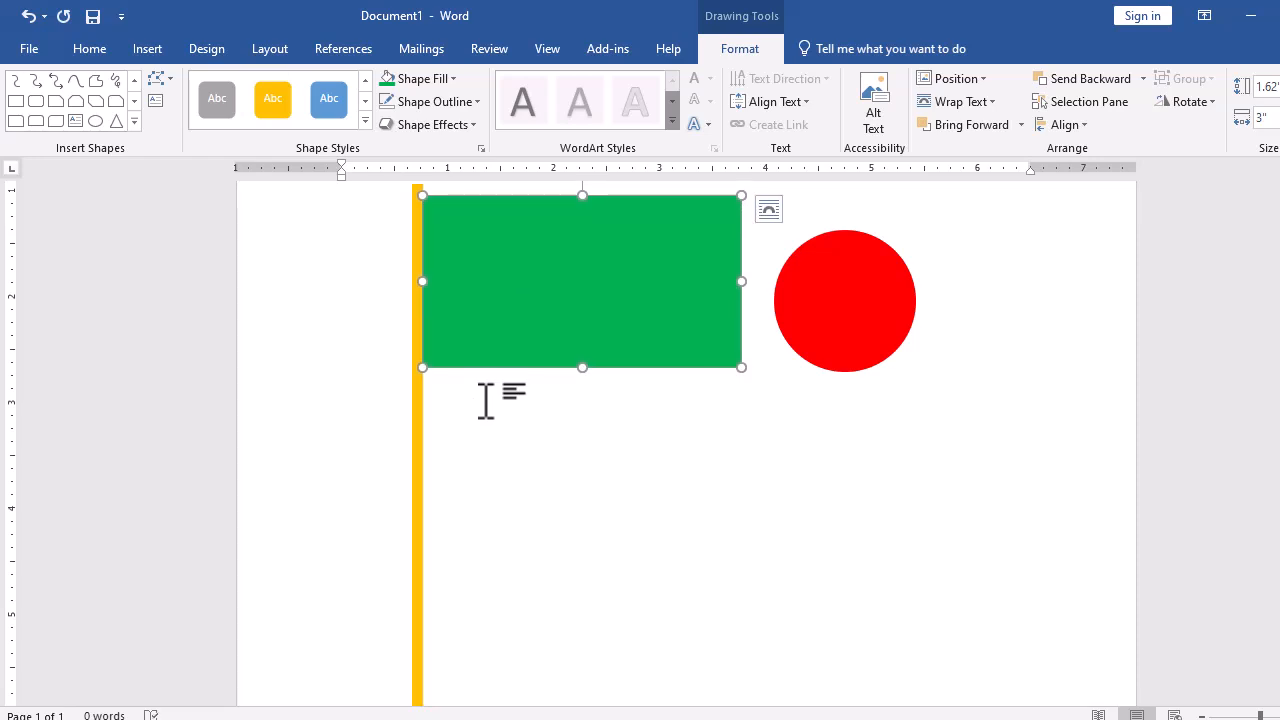
{"action": "key", "text": "Down"}
{"action": "key", "text": "Down"}
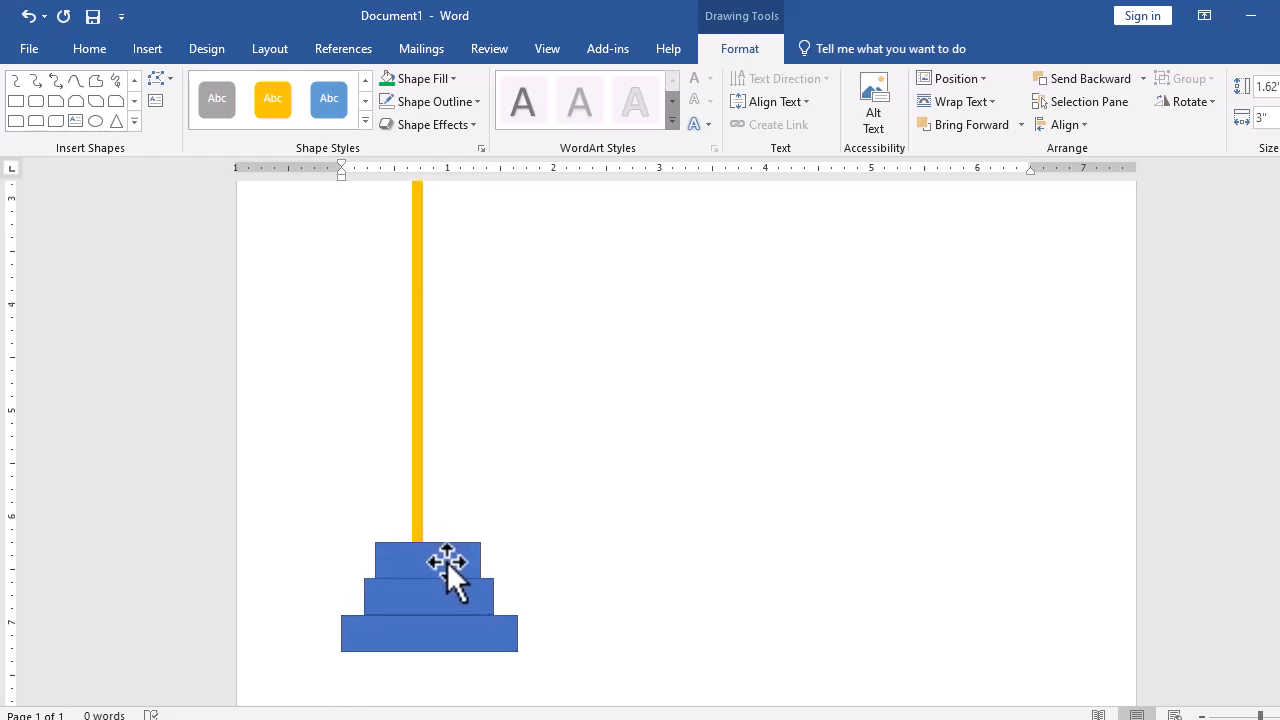
- Apply an orange shape style to the top block of the base
{"action": "left_click", "coordinate": [447, 561]}
{"action": "left_click", "coordinate": [364, 119]}
{"action": "left_click", "coordinate": [330, 385]}
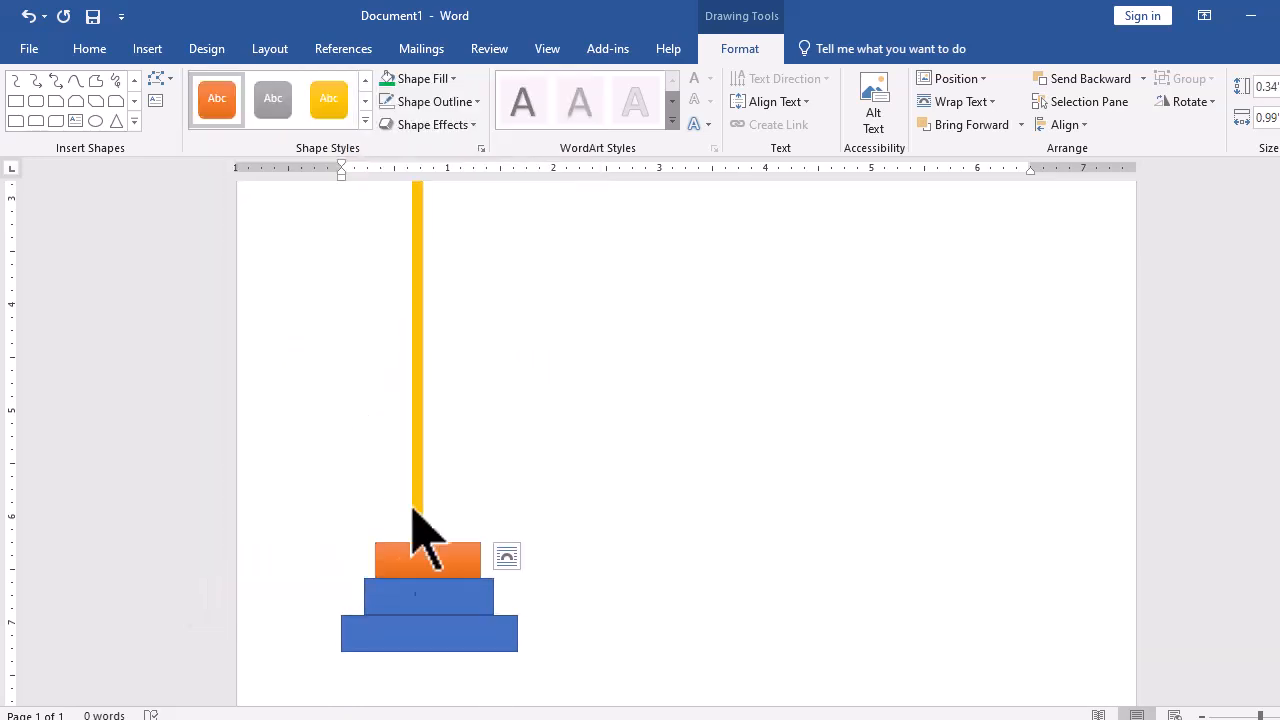
- Apply a green shape style to the middle block of the base
{"action": "left_click", "coordinate": [422, 596]}
{"action": "left_click", "coordinate": [364, 124]}
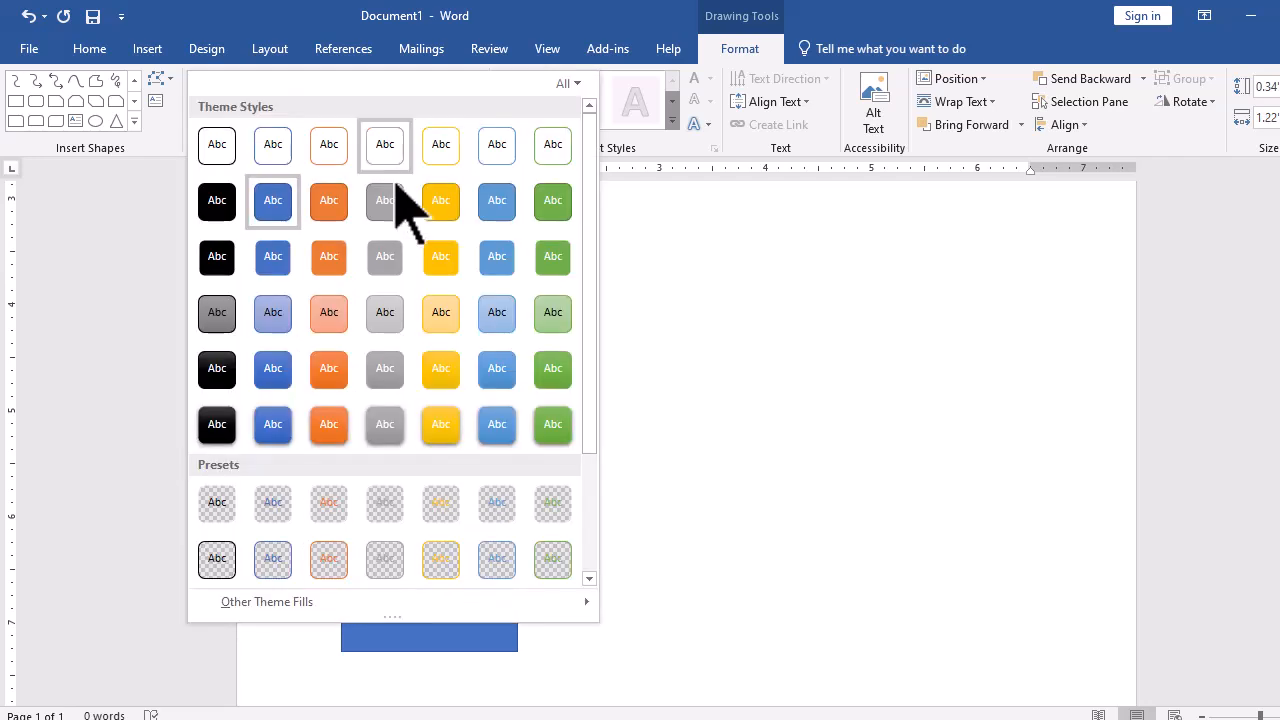
{"action": "left_click", "coordinate": [329, 422]}
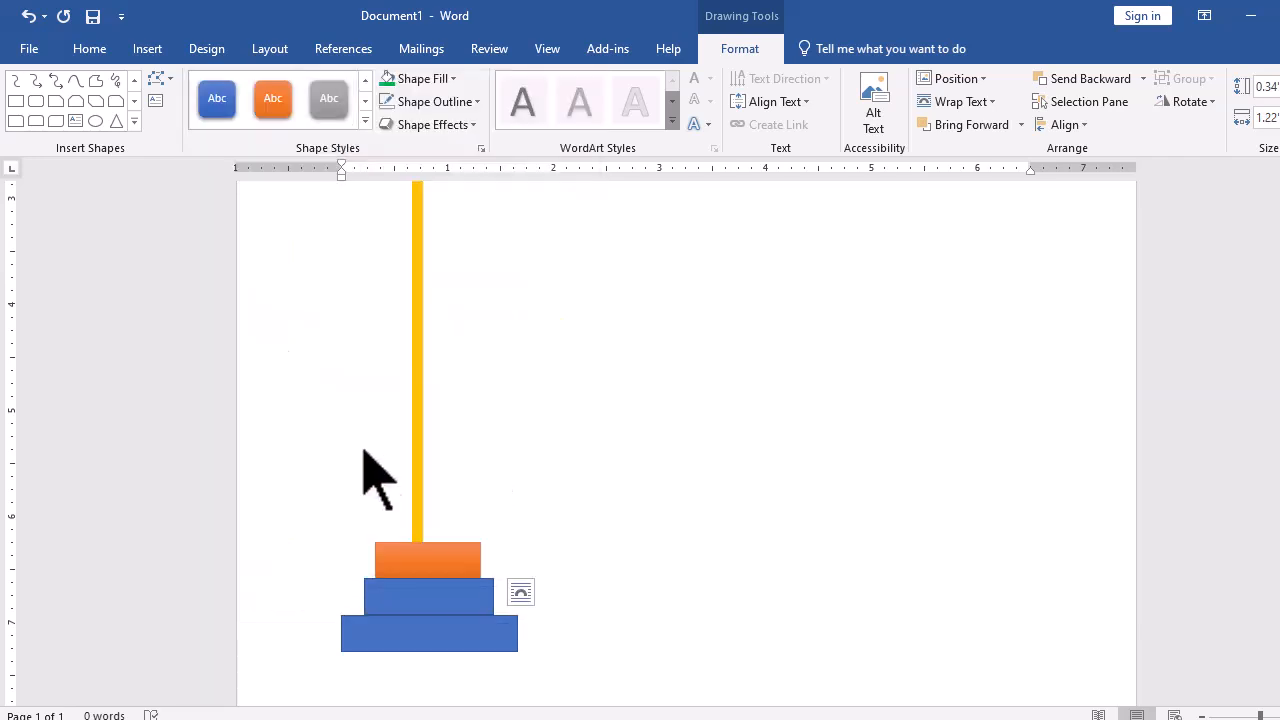
{"action": "left_click", "coordinate": [364, 121]}
{"action": "left_click", "coordinate": [540, 268]}
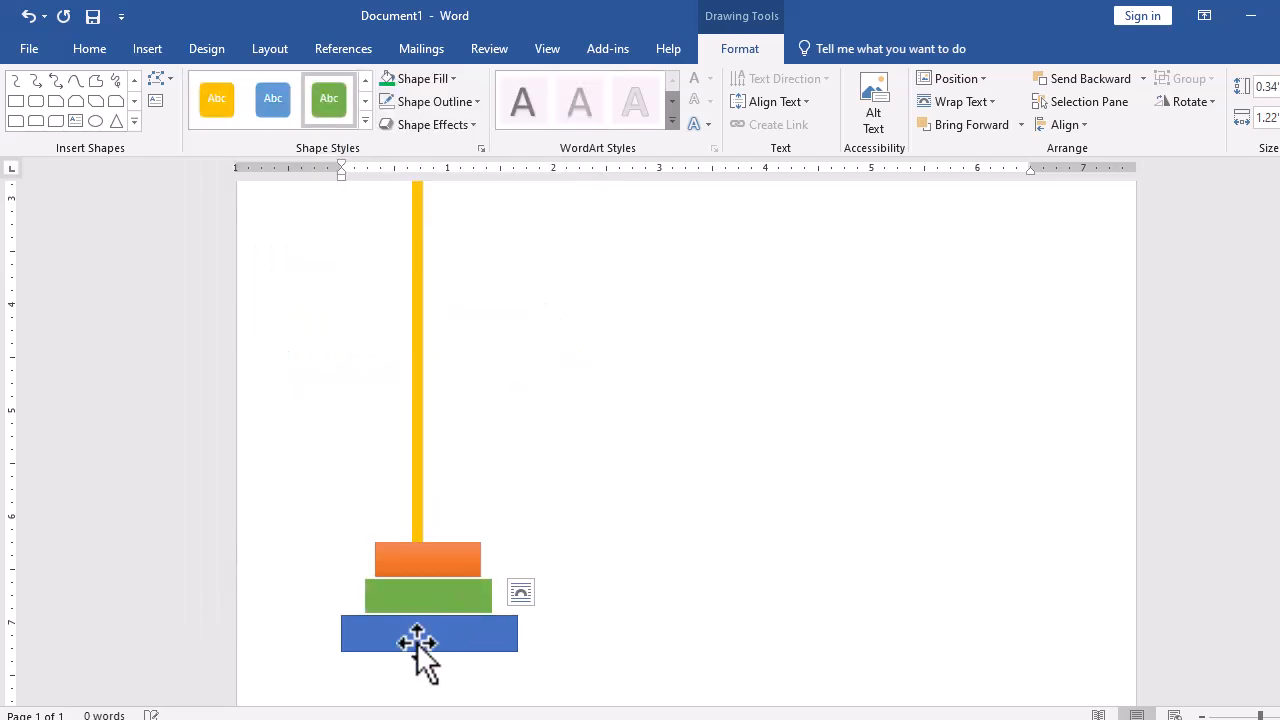
- Apply an orange shape style to the bottom block of the base
{"action": "left_click", "coordinate": [416, 642]}
{"action": "left_click", "coordinate": [365, 121]}
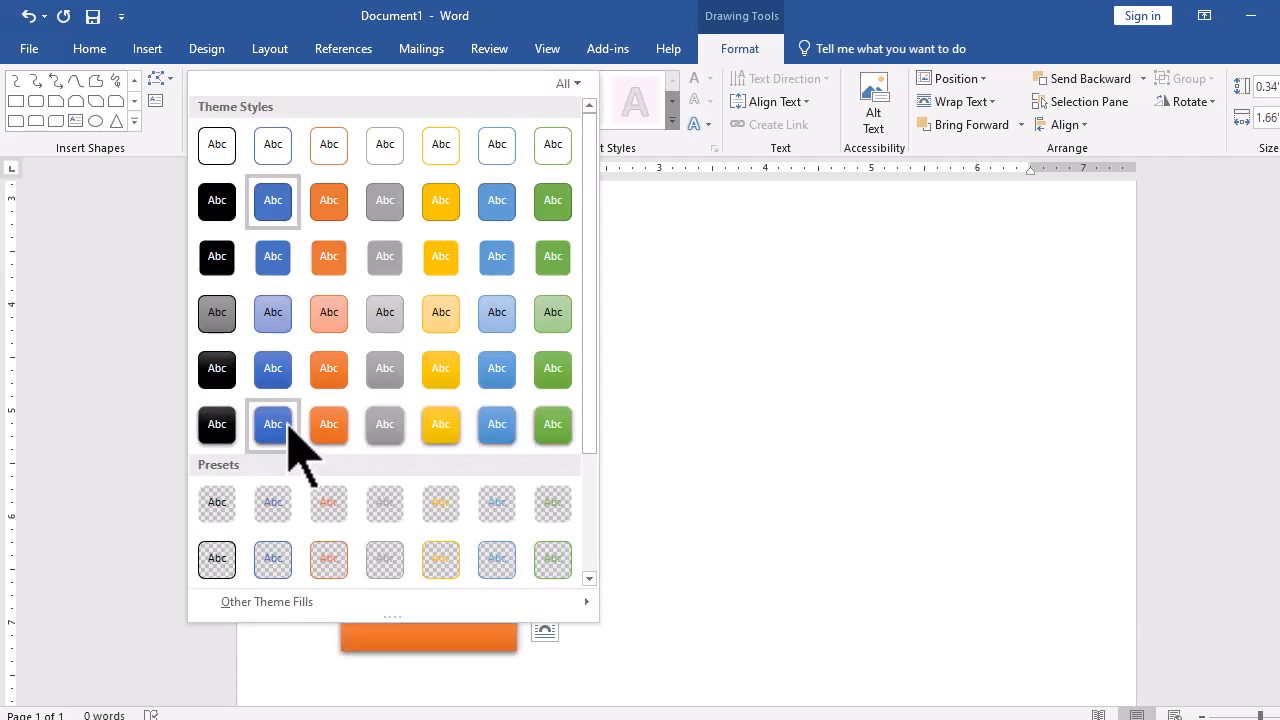
{"action": "left_click", "coordinate": [331, 423]}
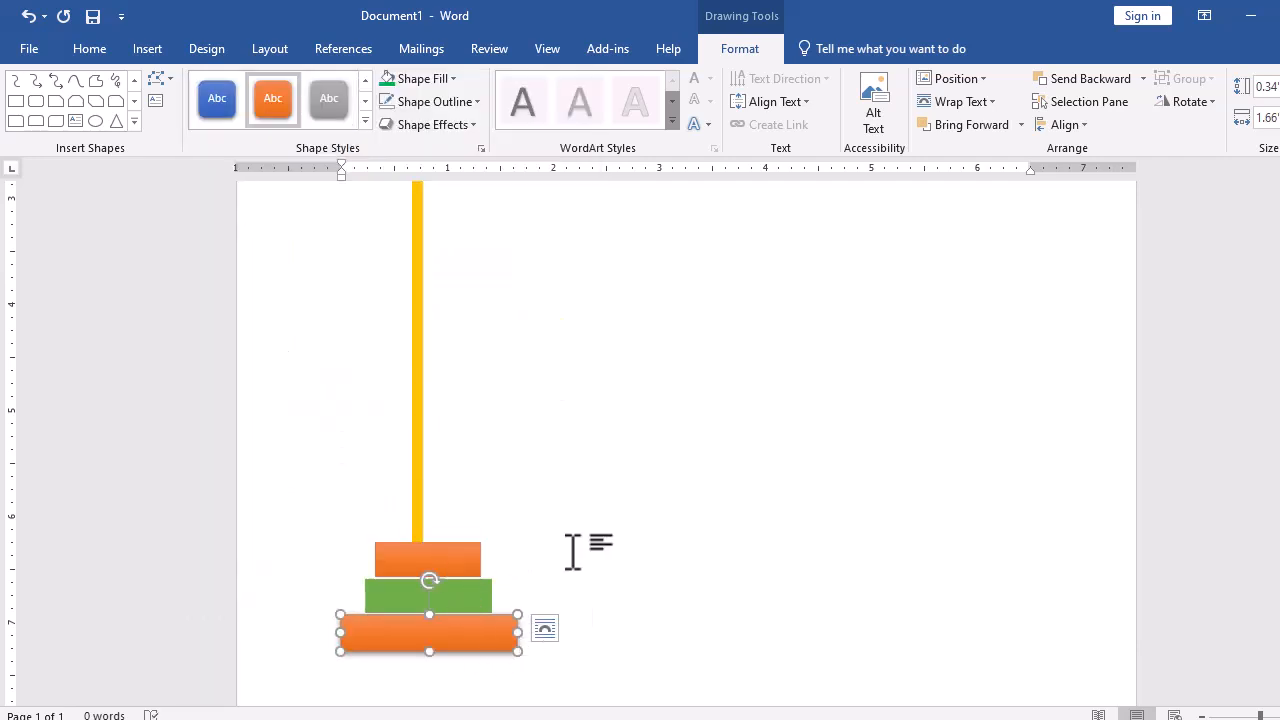
{"action": "scroll", "coordinate": [535, 510], "scroll_direction": "down", "scroll_amount": 4, "text": "ctrl"}
{"action": "left_click", "coordinate": [420, 78]}
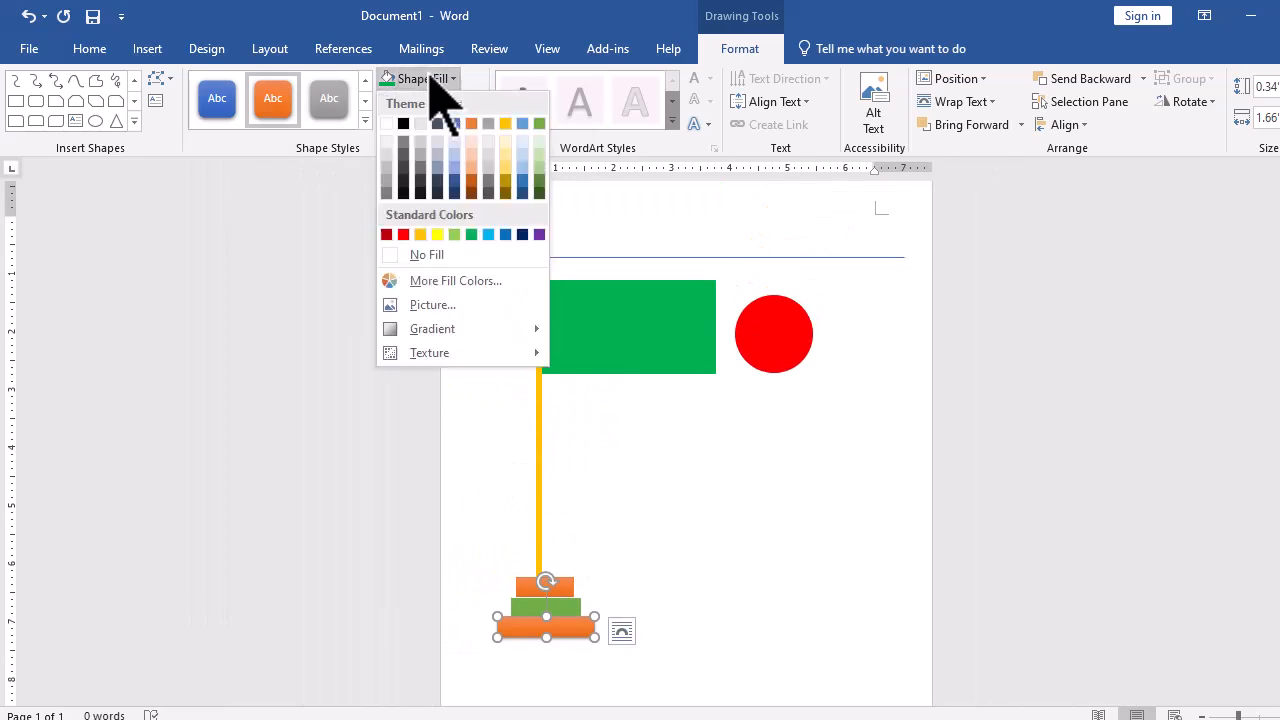
{"action": "left_click", "coordinate": [425, 78]}
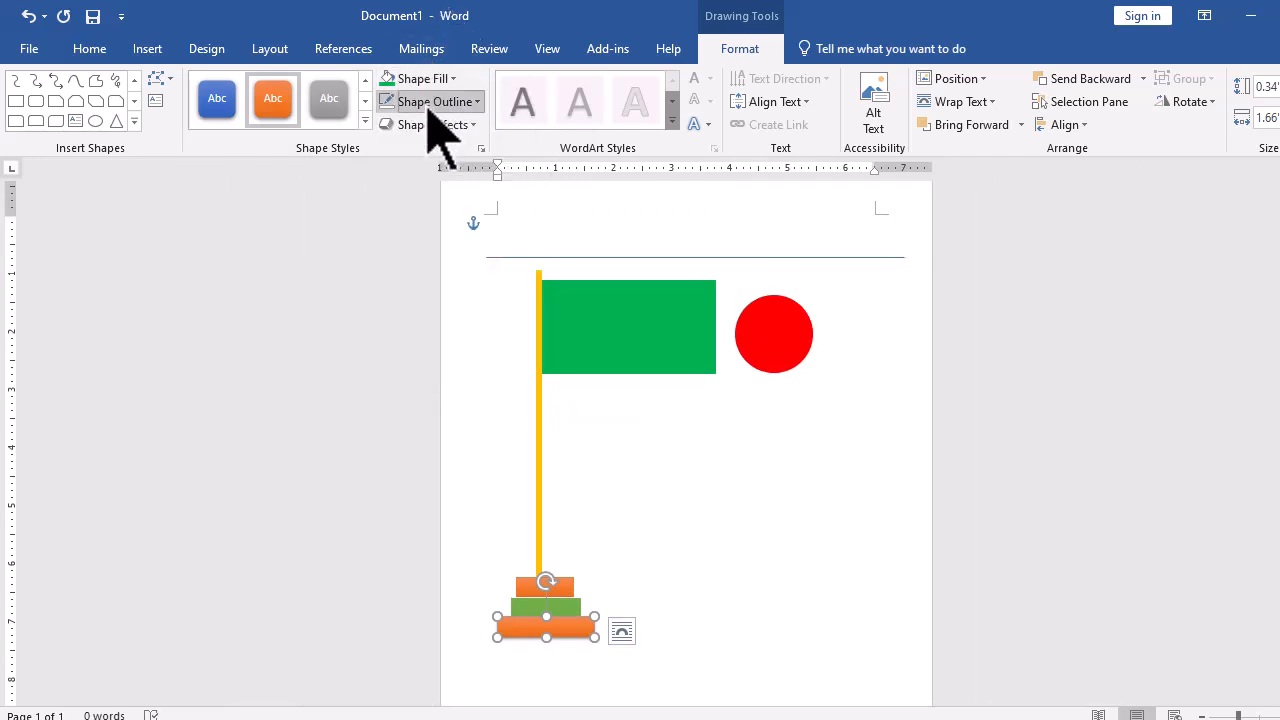
{"action": "left_click", "coordinate": [430, 101]}
{"action": "left_click", "coordinate": [760, 315]}
{"action": "left_click", "coordinate": [430, 80]}
{"action": "left_click", "coordinate": [578, 4]}
{"action": "scroll", "coordinate": [699, 385], "scroll_direction": "up", "scroll_amount": 5}
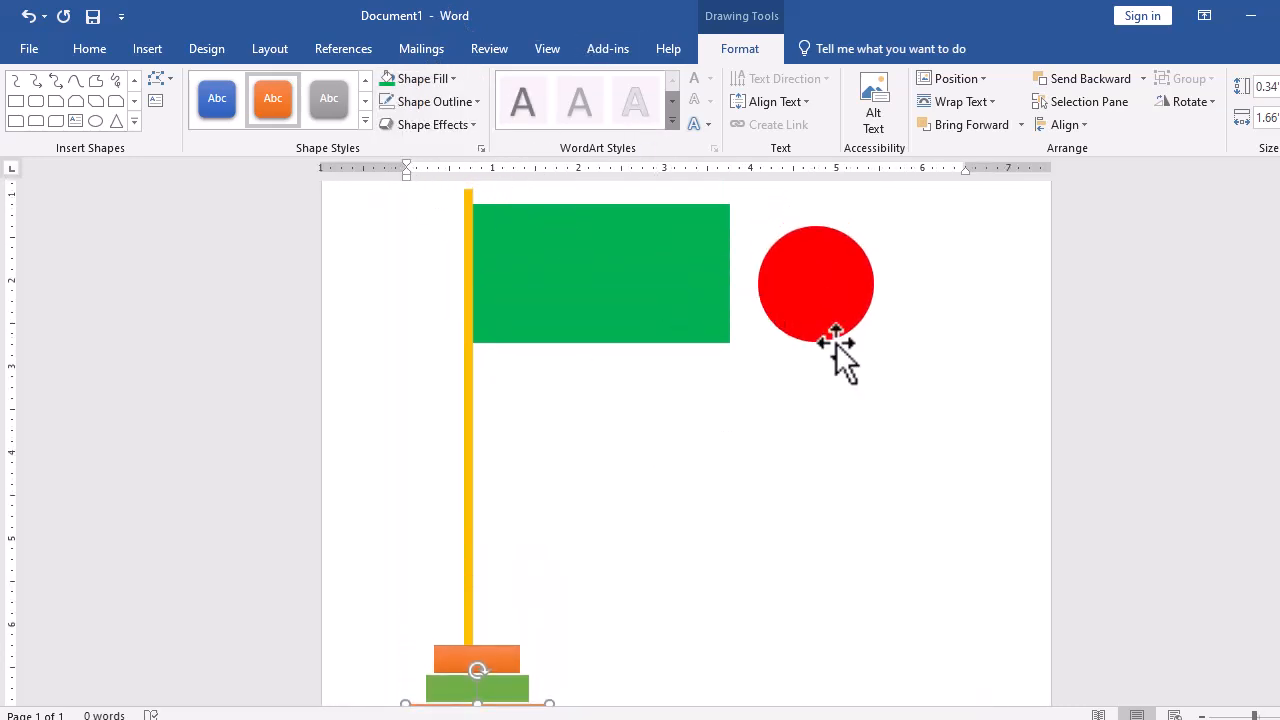
- Move the red circle onto the middle of the green flag
{"action": "left_click", "coordinate": [811, 282]}
{"action": "left_click_drag", "start_coordinate": [825, 281], "coordinate": [615, 272]}
{"action": "scroll", "coordinate": [700, 414], "scroll_direction": "up", "scroll_amount": 3}
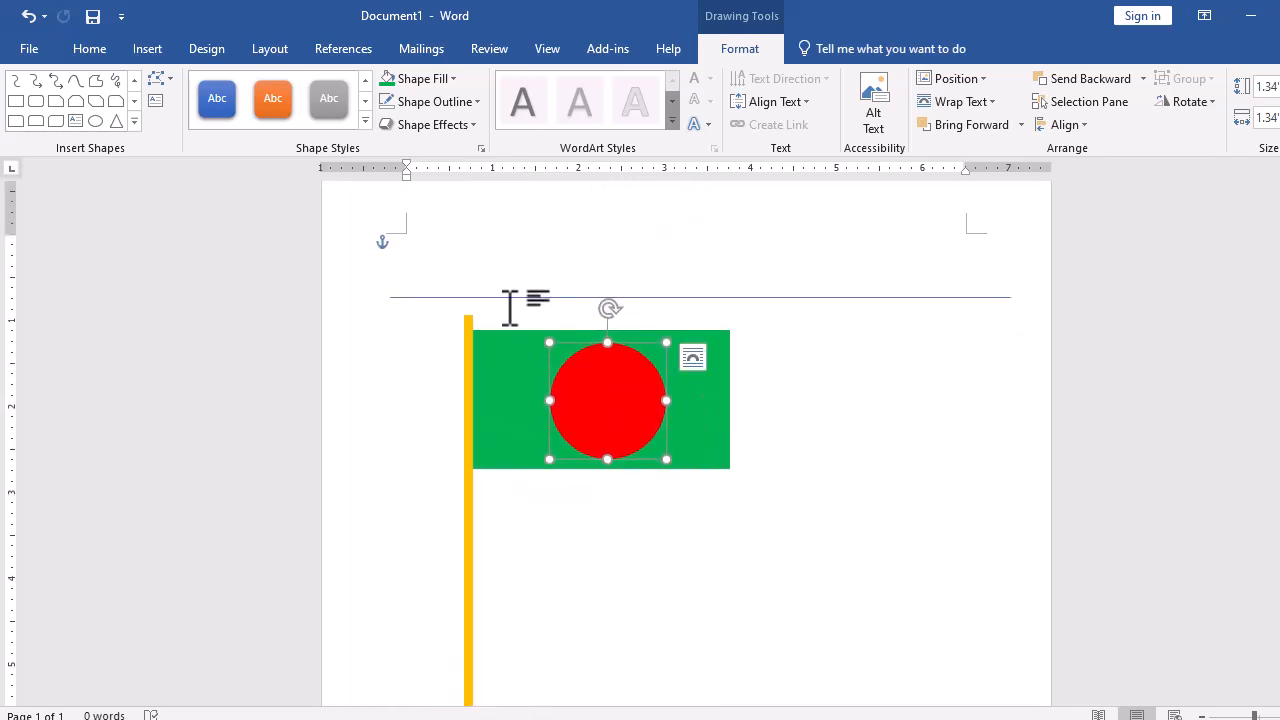
- Draw a straight horizontal line across the page above the flag
{"action": "left_click", "coordinate": [512, 297]}
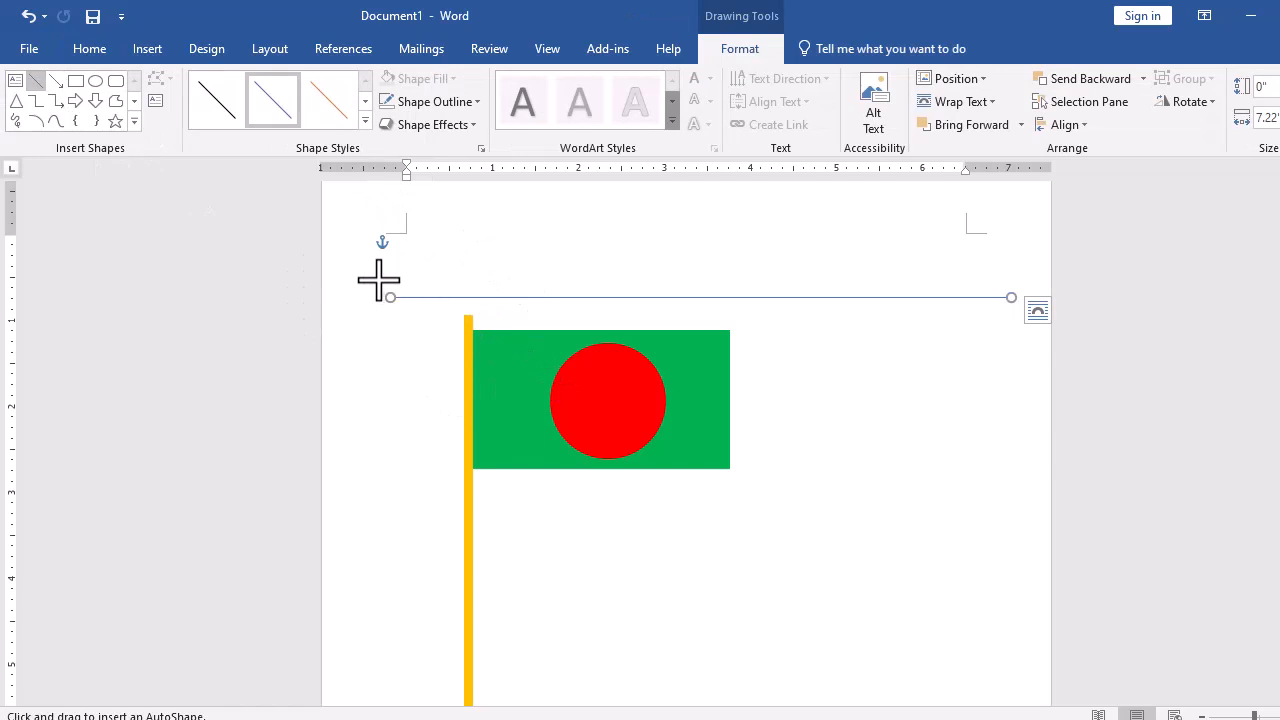
{"action": "left_click_drag", "start_coordinate": [388, 285], "coordinate": [598, 284]}
{"action": "left_click_drag", "start_coordinate": [1009, 290], "coordinate": [1011, 281]}
{"action": "scroll", "coordinate": [628, 400], "scroll_direction": "up", "scroll_amount": 5}
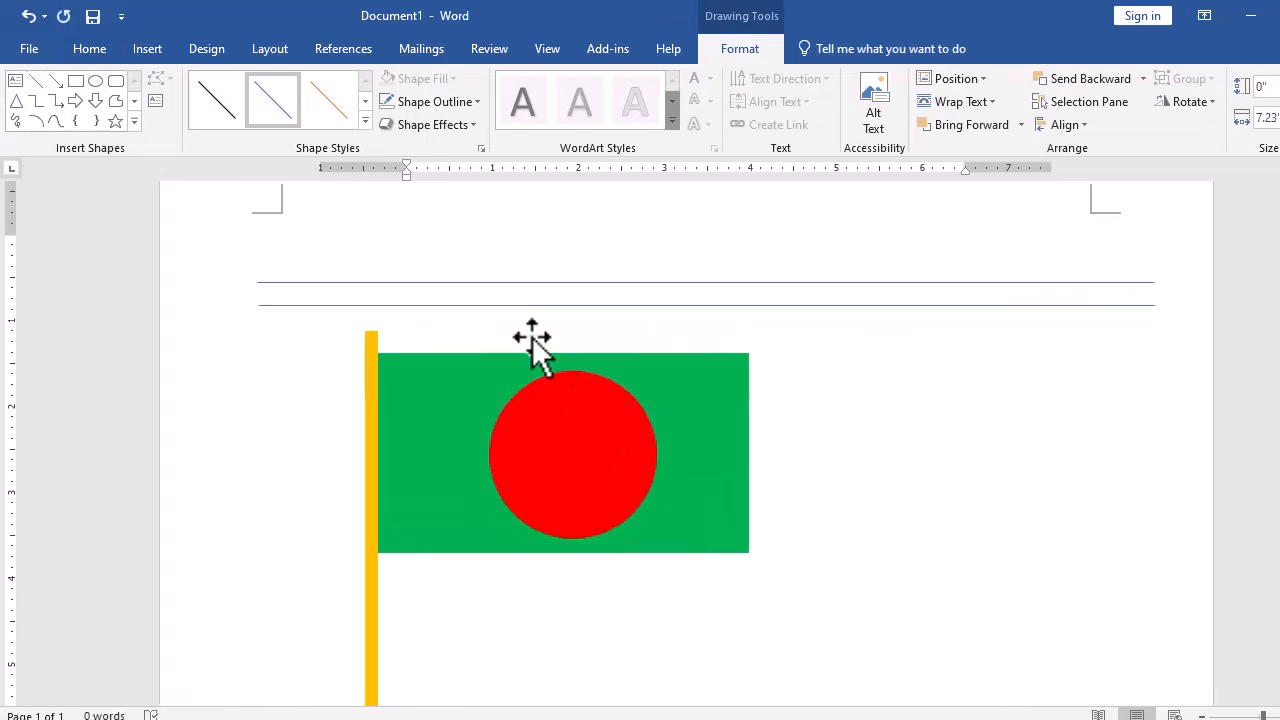
- Give the new line a 1½ pt weight and a black outline color
{"action": "left_click", "coordinate": [437, 104]}
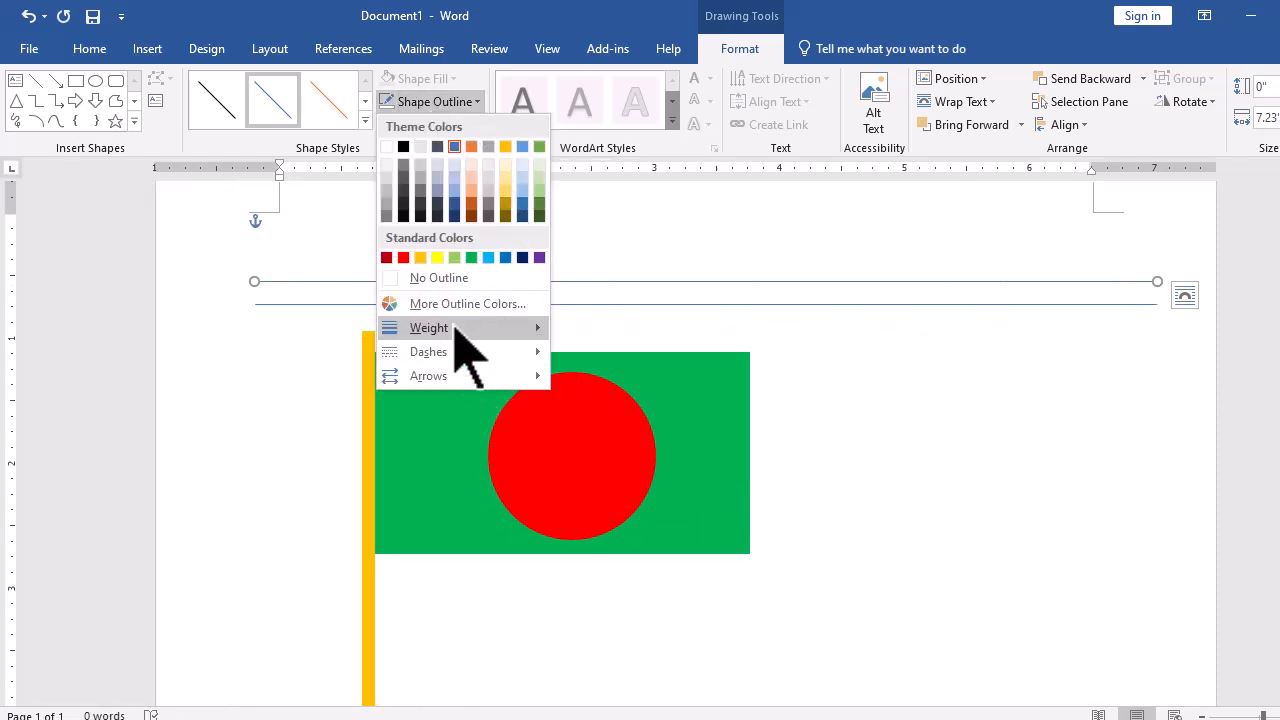
{"action": "mouse_move", "coordinate": [456, 330]}
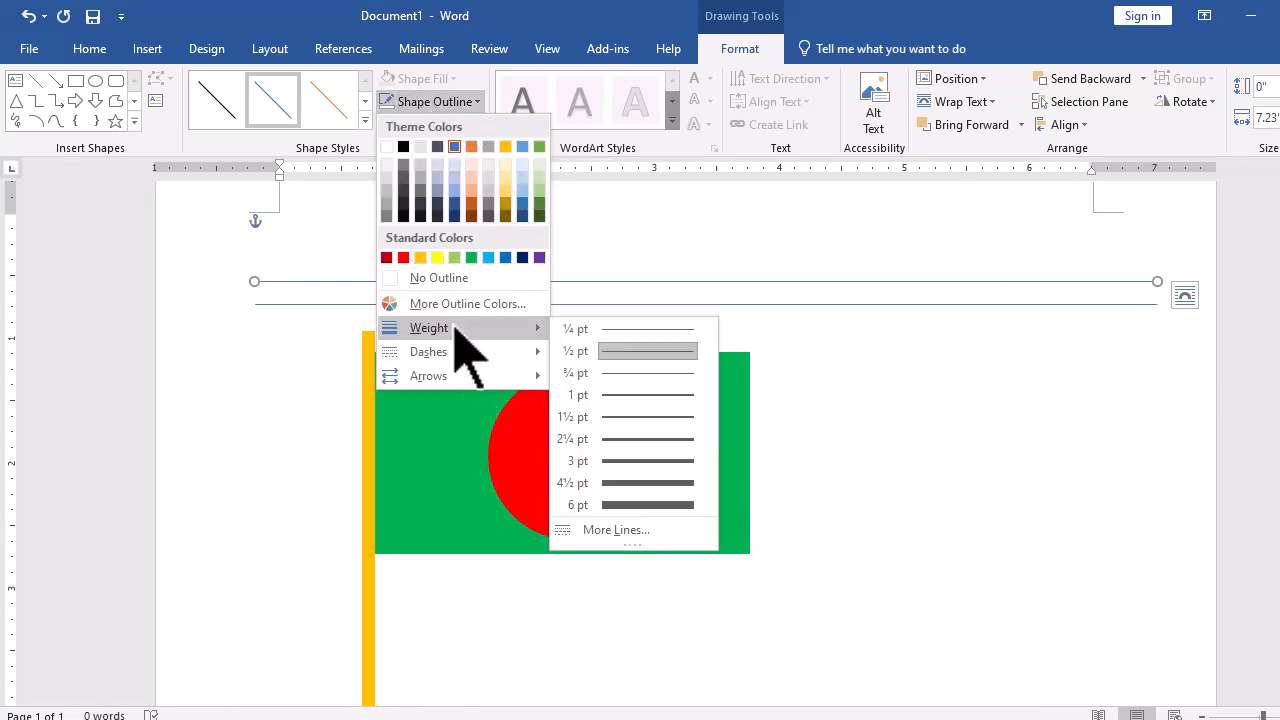
{"action": "left_click", "coordinate": [662, 416]}
{"action": "left_click", "coordinate": [450, 104]}
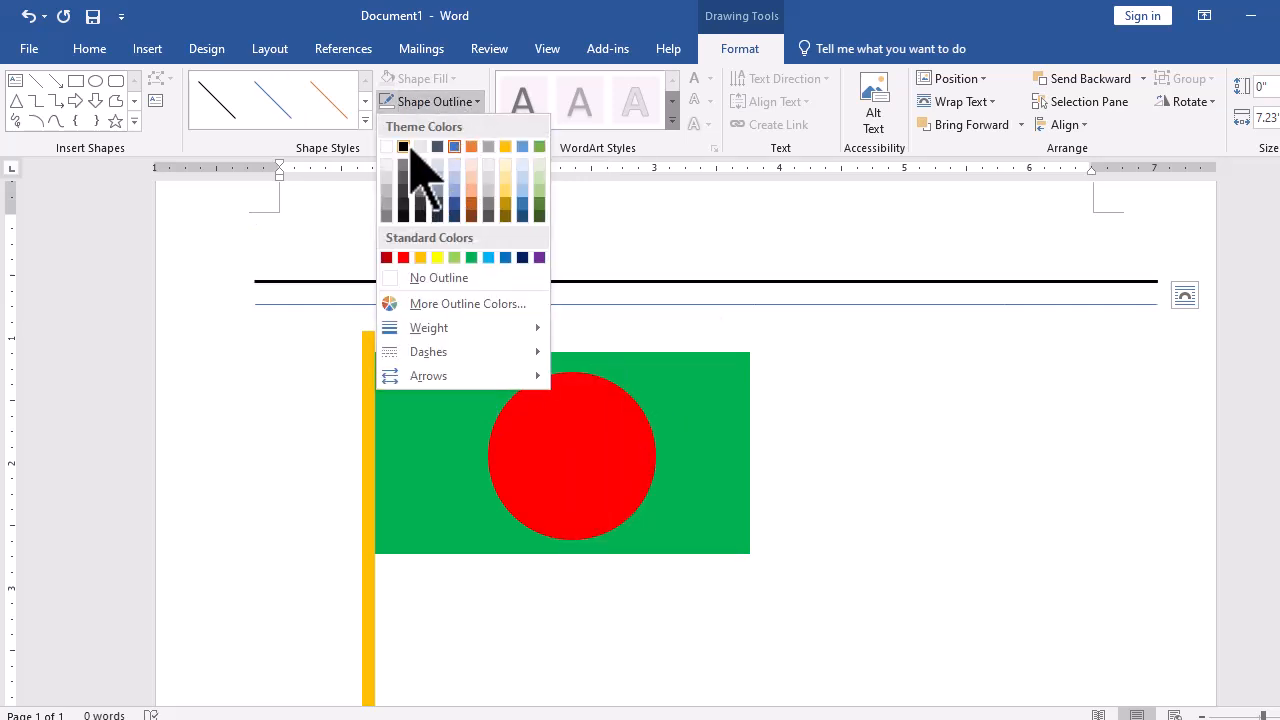
{"action": "left_click", "coordinate": [404, 147]}
- Reformat the top line through its outline options as a double compound line with a wider width
{"action": "left_click", "coordinate": [440, 104]}
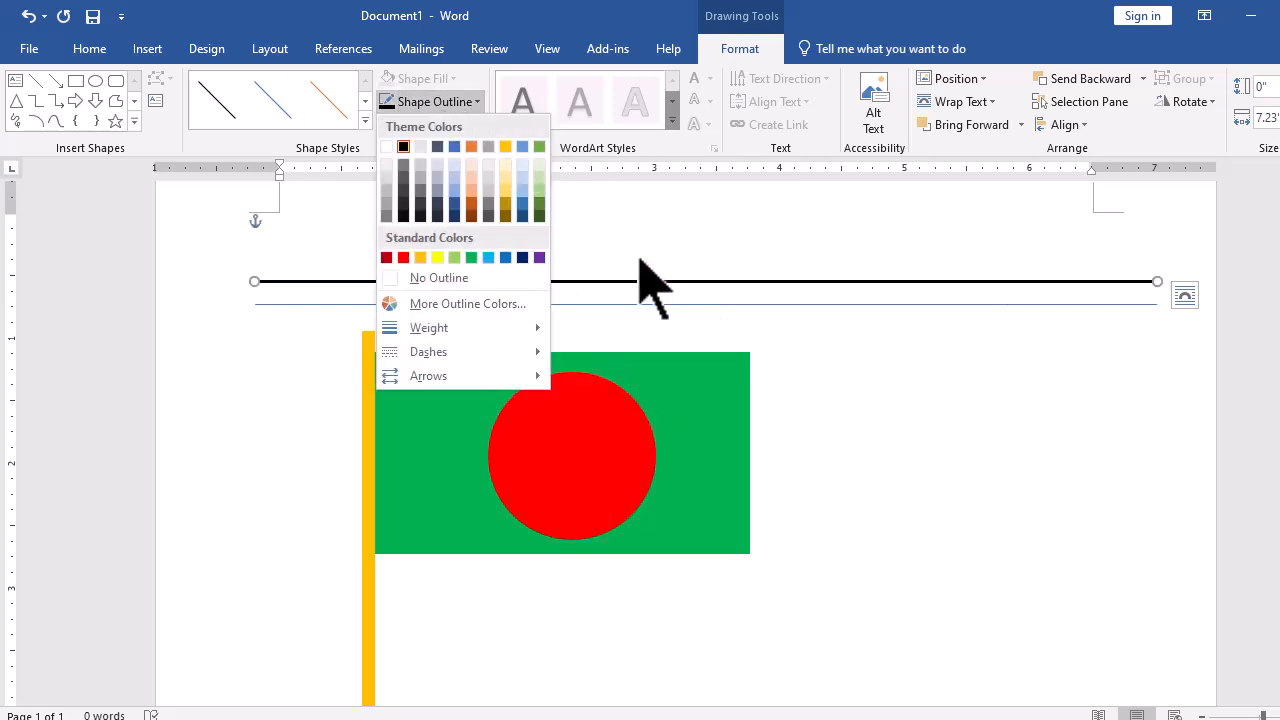
{"action": "mouse_move", "coordinate": [490, 326]}
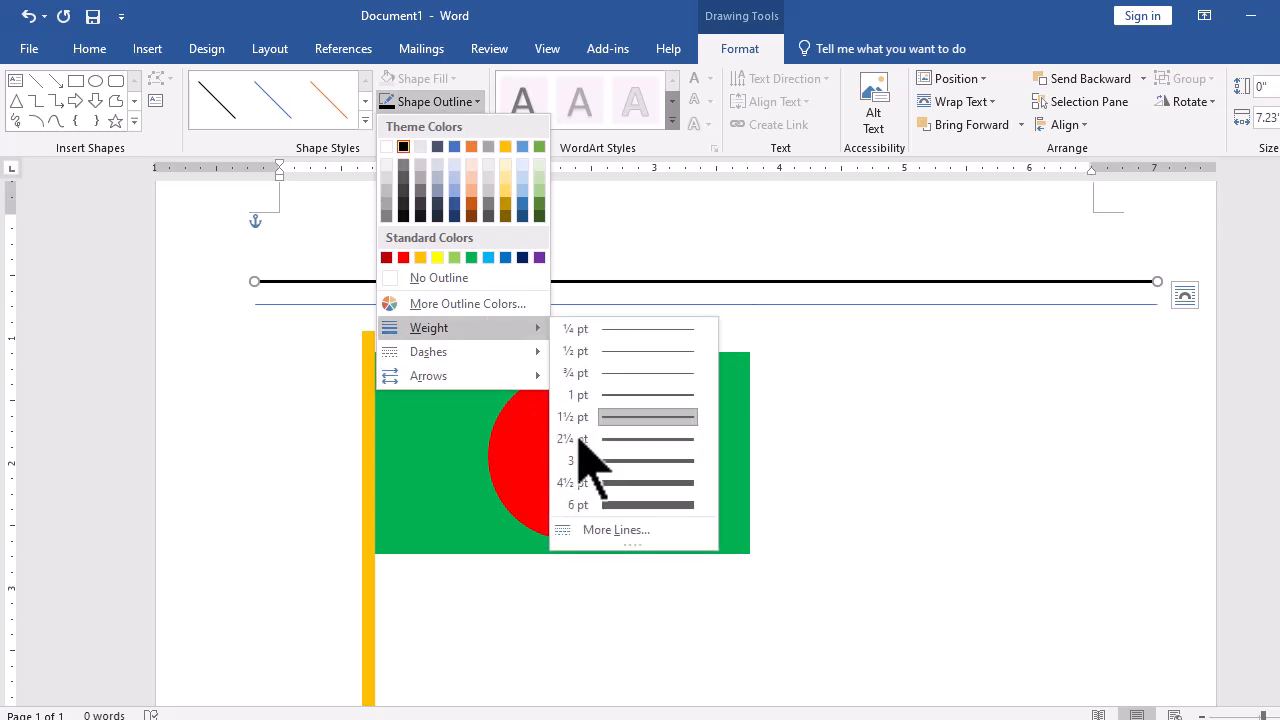
{"action": "left_click", "coordinate": [622, 529]}
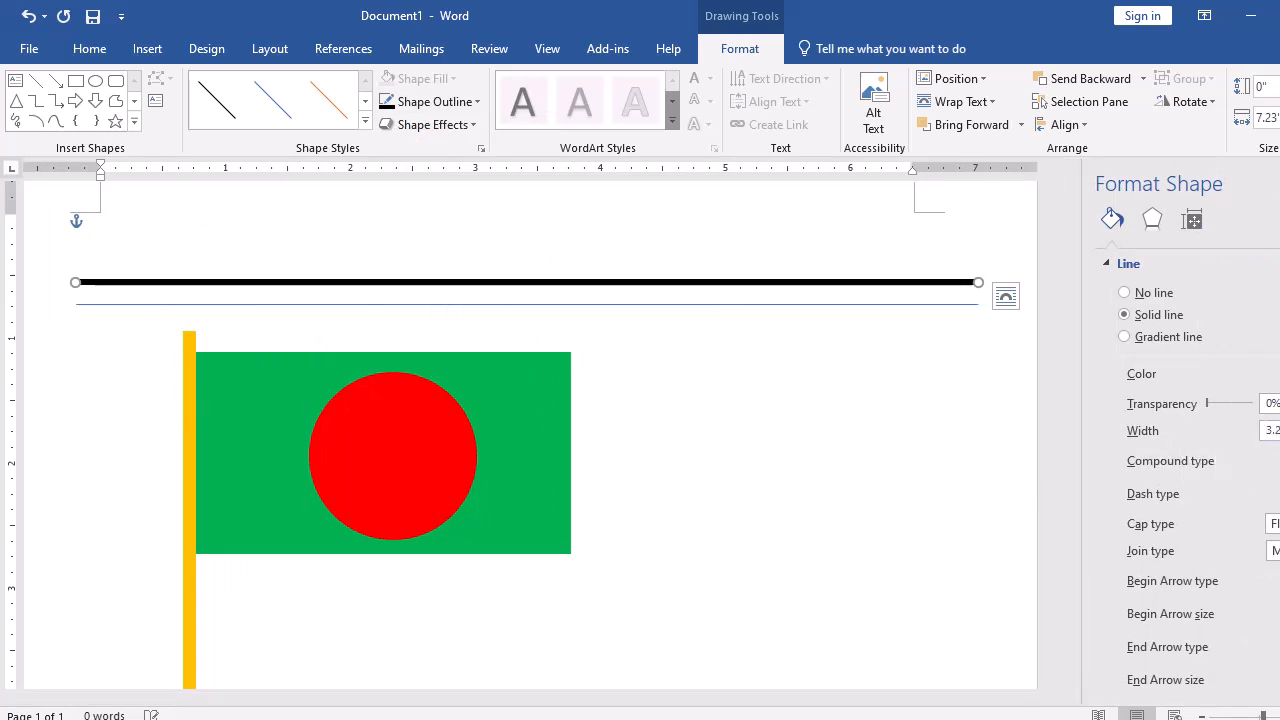
{"action": "left_click", "coordinate": [1279, 505]}
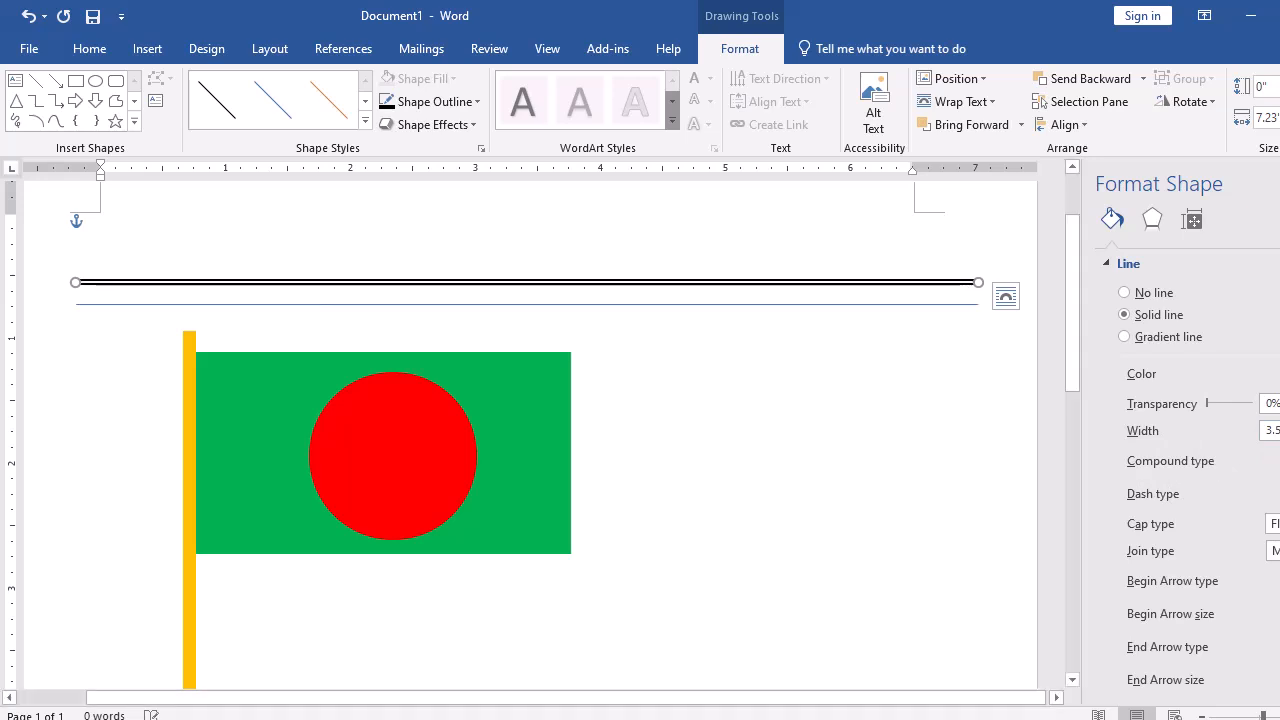
{"action": "left_click", "coordinate": [1279, 427]}
{"action": "left_click", "coordinate": [1279, 427]}
{"action": "left_click", "coordinate": [443, 281]}
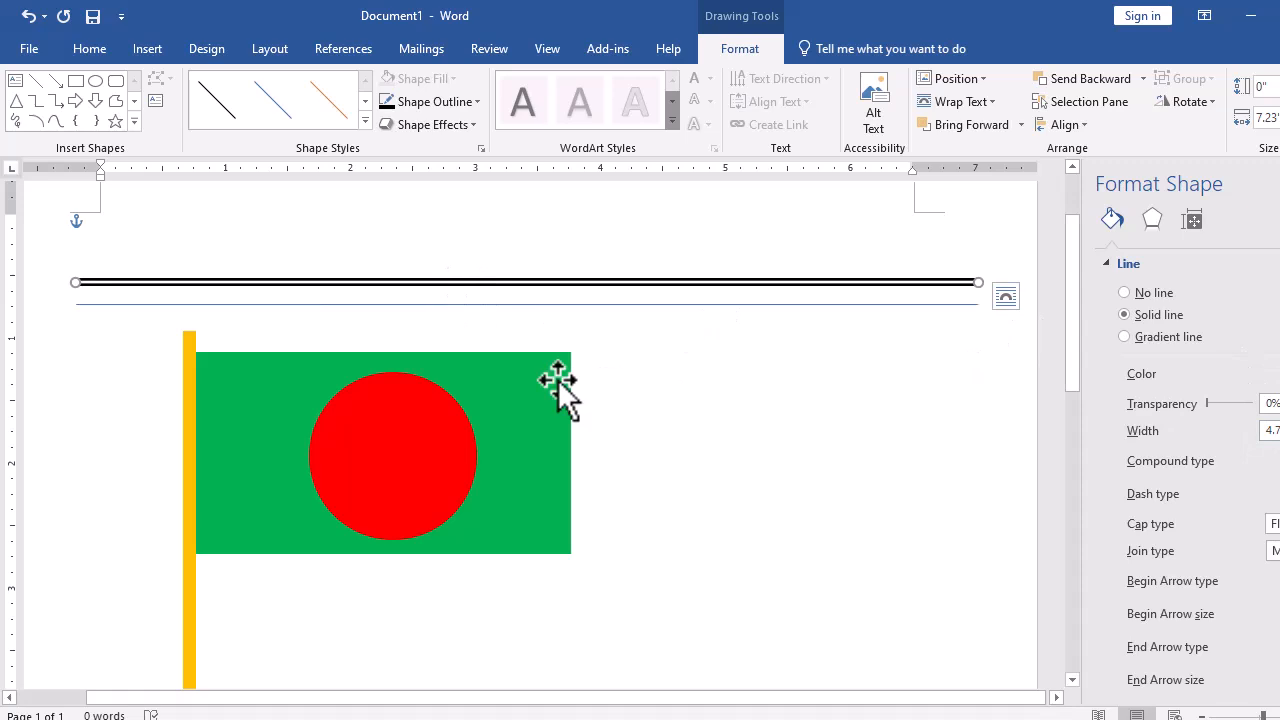
- Select the green flag rectangle and duplicate it to the right of the flag
{"action": "left_click", "coordinate": [597, 307]}
{"action": "left_click", "coordinate": [510, 429]}
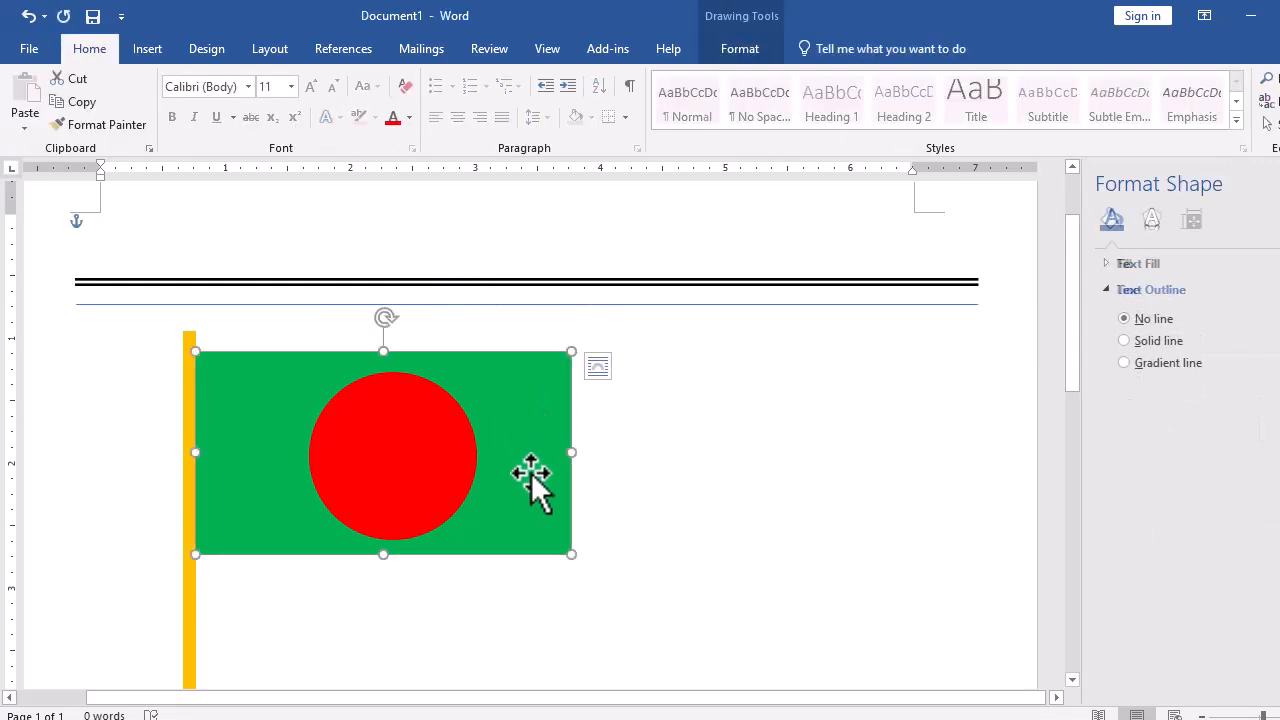
{"action": "left_click_drag", "start_coordinate": [540, 475], "coordinate": [826, 430]}
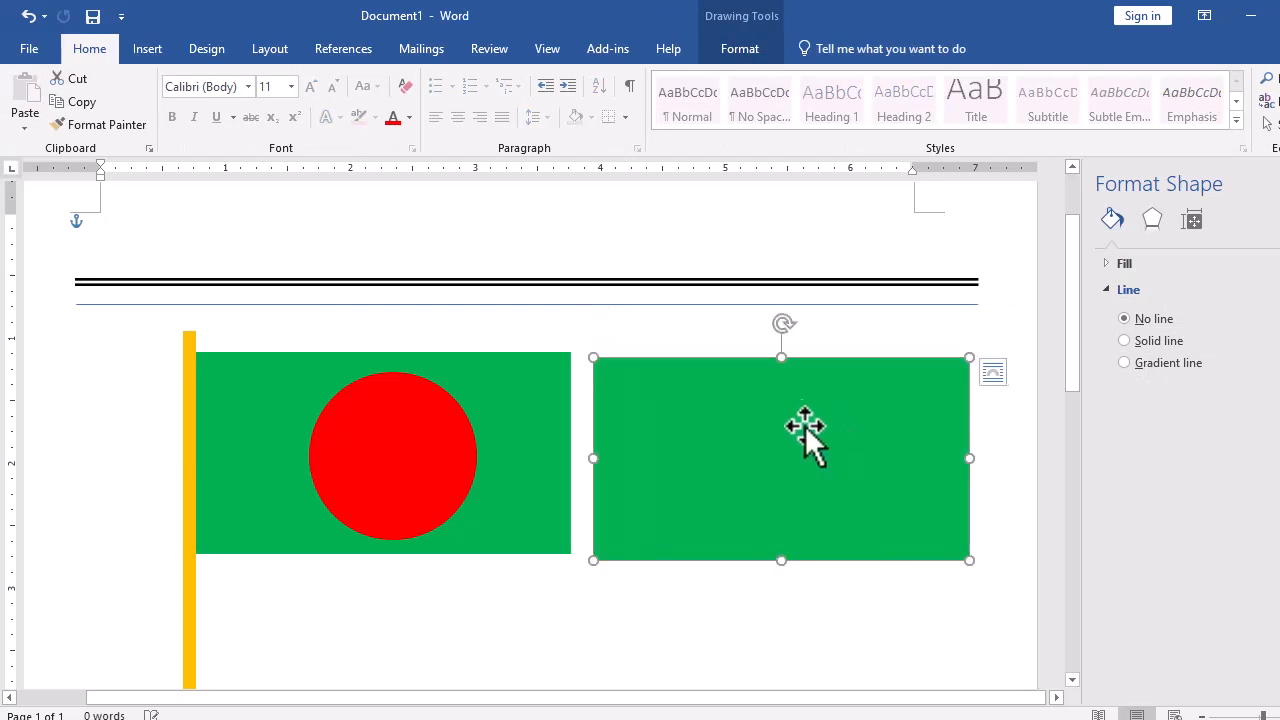
- Fill the duplicated rectangle with the picture "v vv" from Downloads and shift it slightly right
{"action": "left_click", "coordinate": [158, 52]}
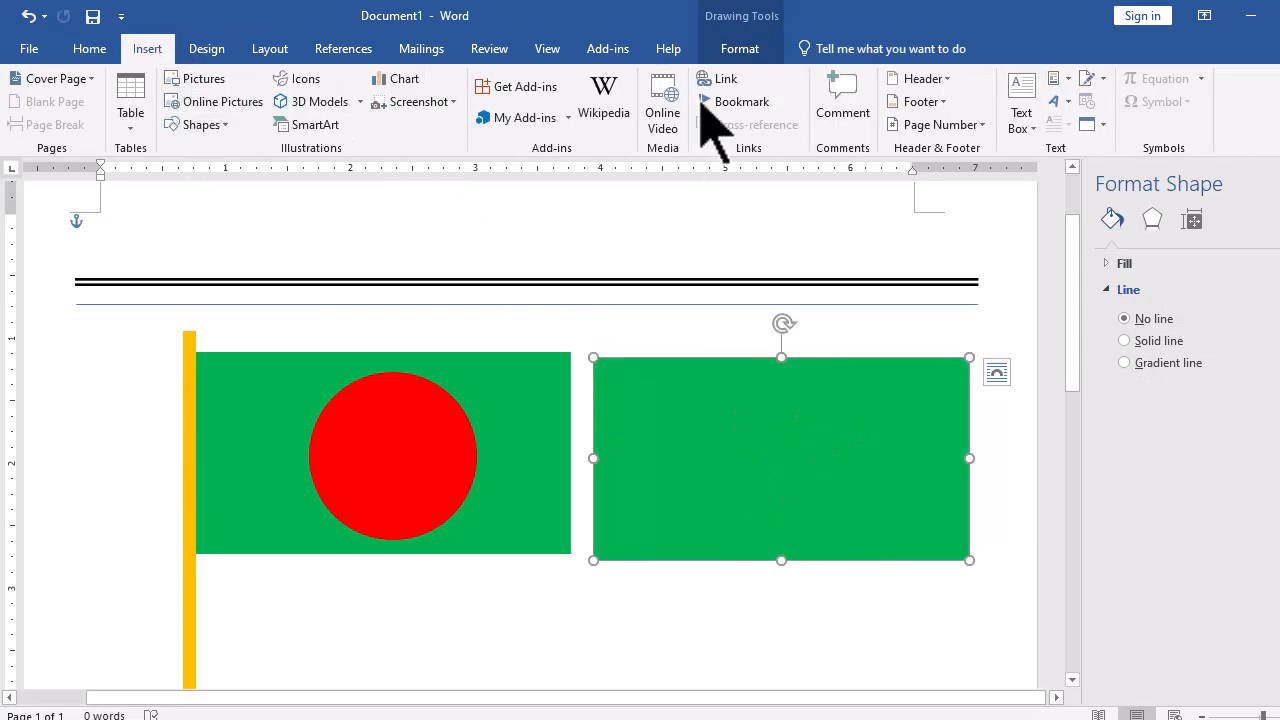
{"action": "left_click", "coordinate": [712, 55]}
{"action": "left_click", "coordinate": [420, 78]}
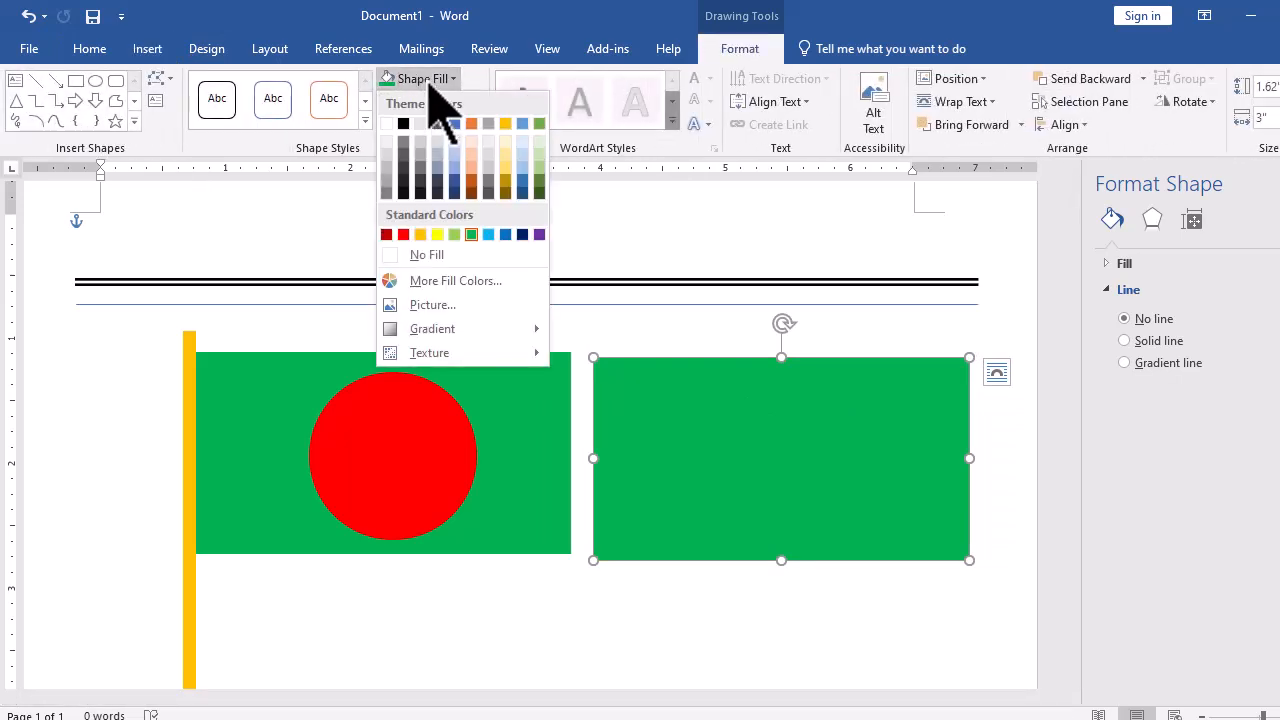
{"action": "left_click", "coordinate": [455, 308]}
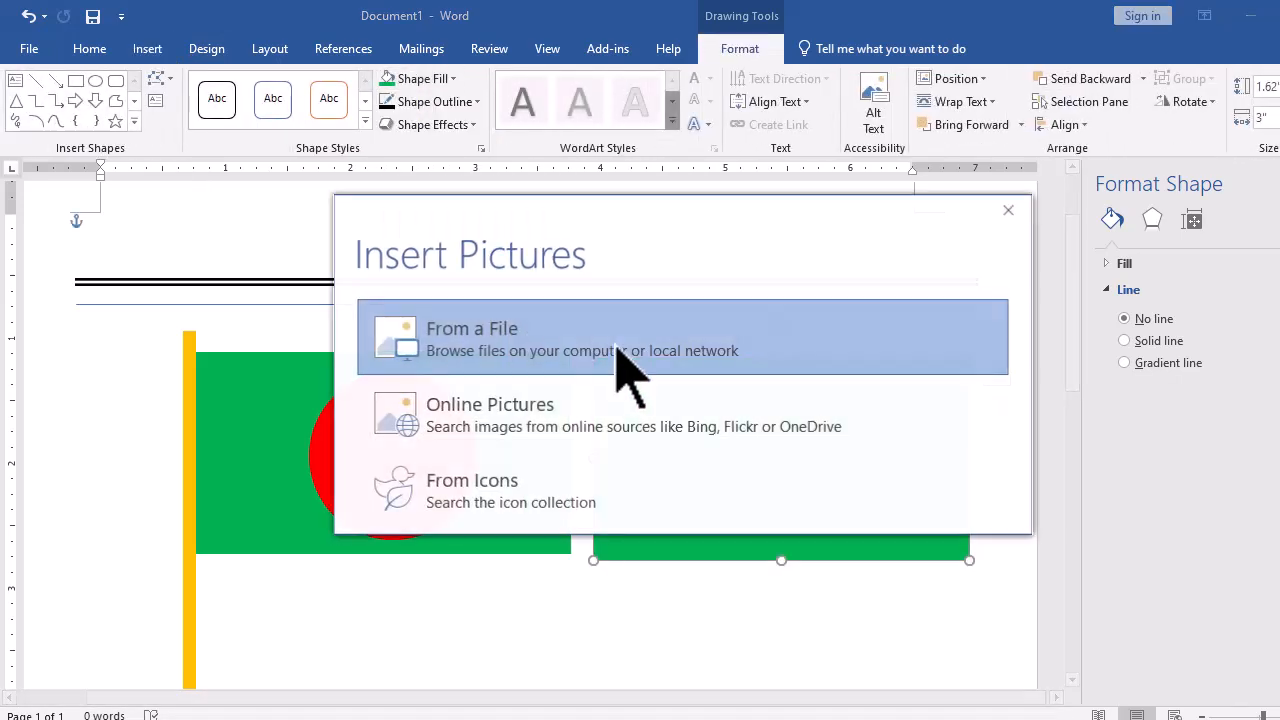
{"action": "left_click", "coordinate": [531, 362]}
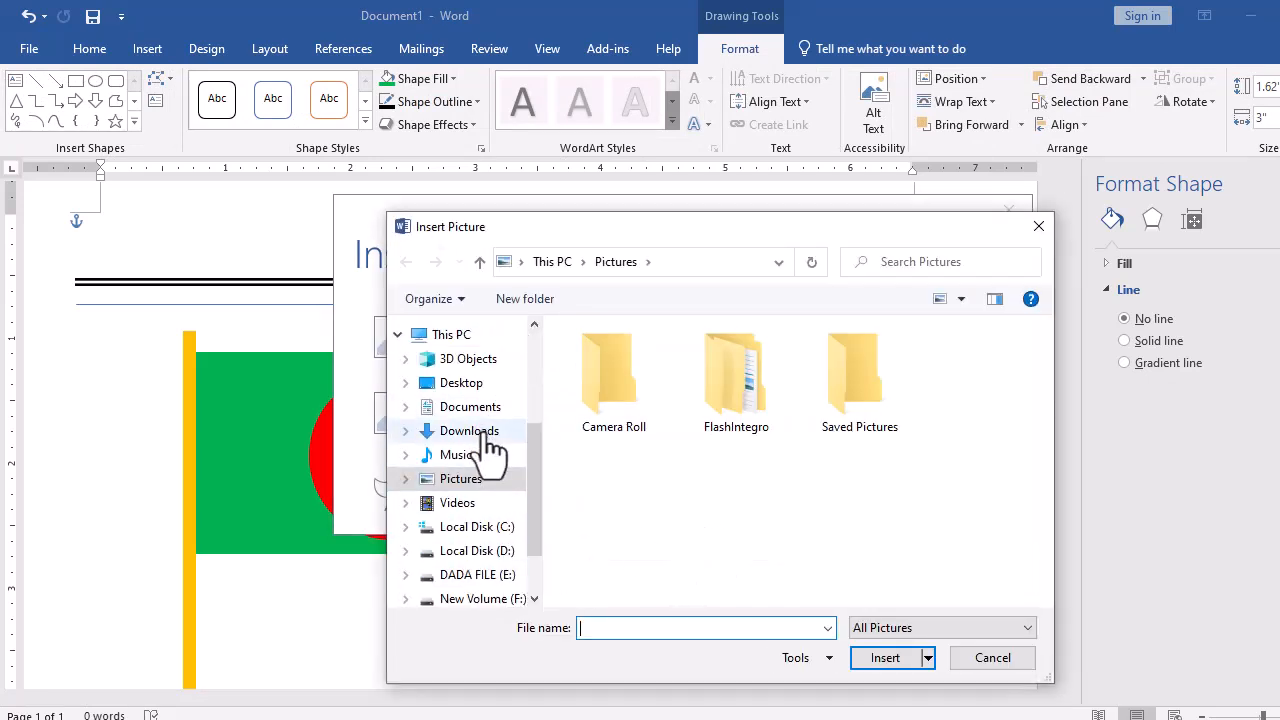
{"action": "left_click", "coordinate": [487, 432]}
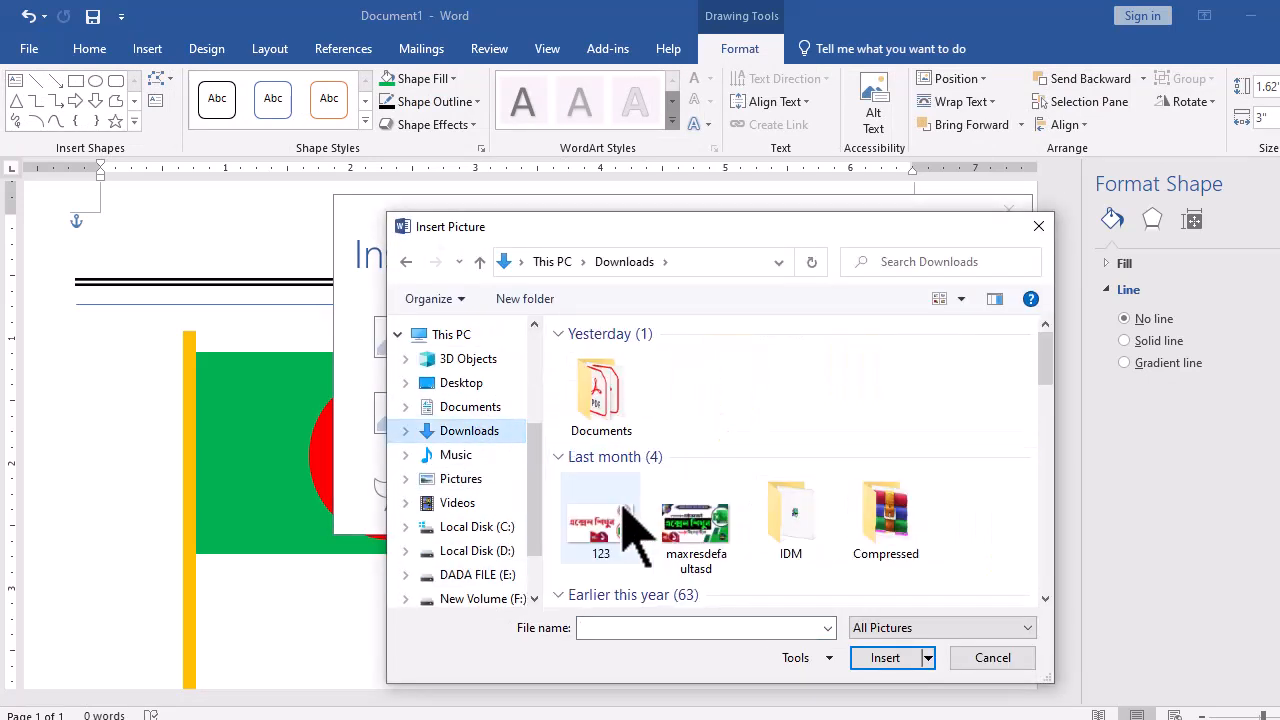
{"action": "scroll", "coordinate": [655, 545], "scroll_direction": "down", "scroll_amount": 5}
{"action": "scroll", "coordinate": [655, 555], "scroll_direction": "up", "scroll_amount": 2}
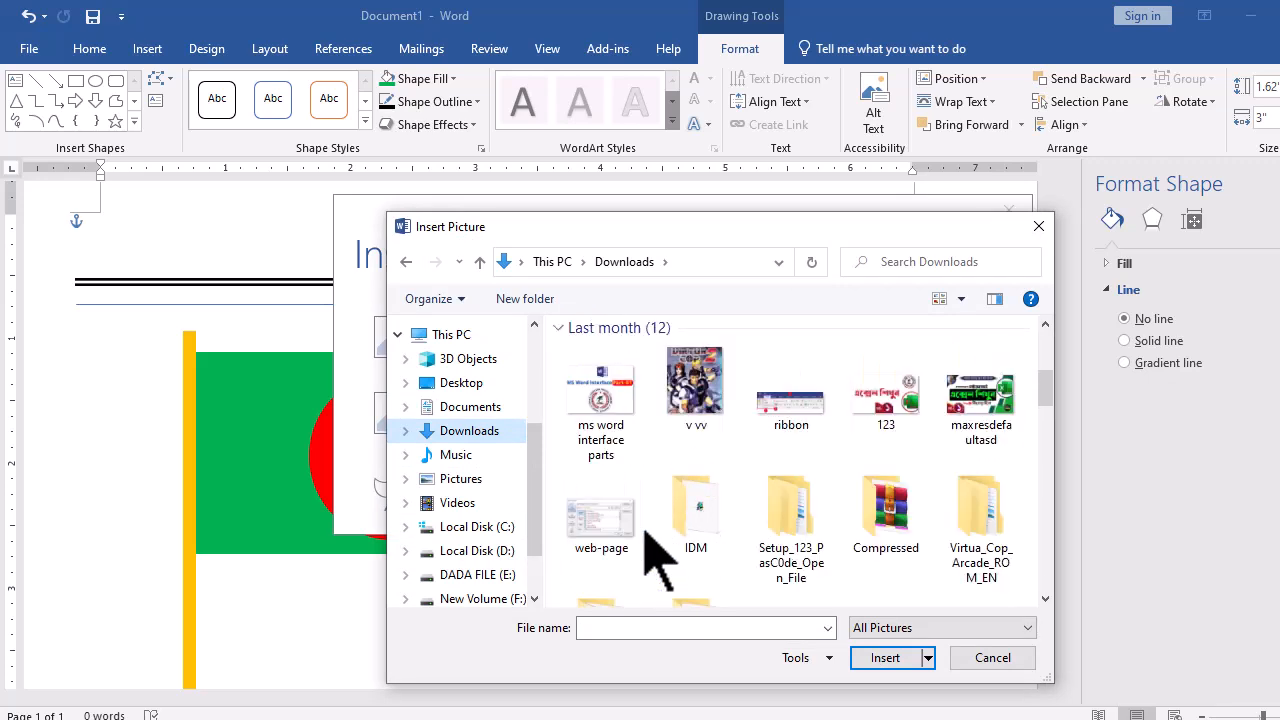
{"action": "left_click", "coordinate": [712, 385]}
{"action": "left_click", "coordinate": [882, 660]}
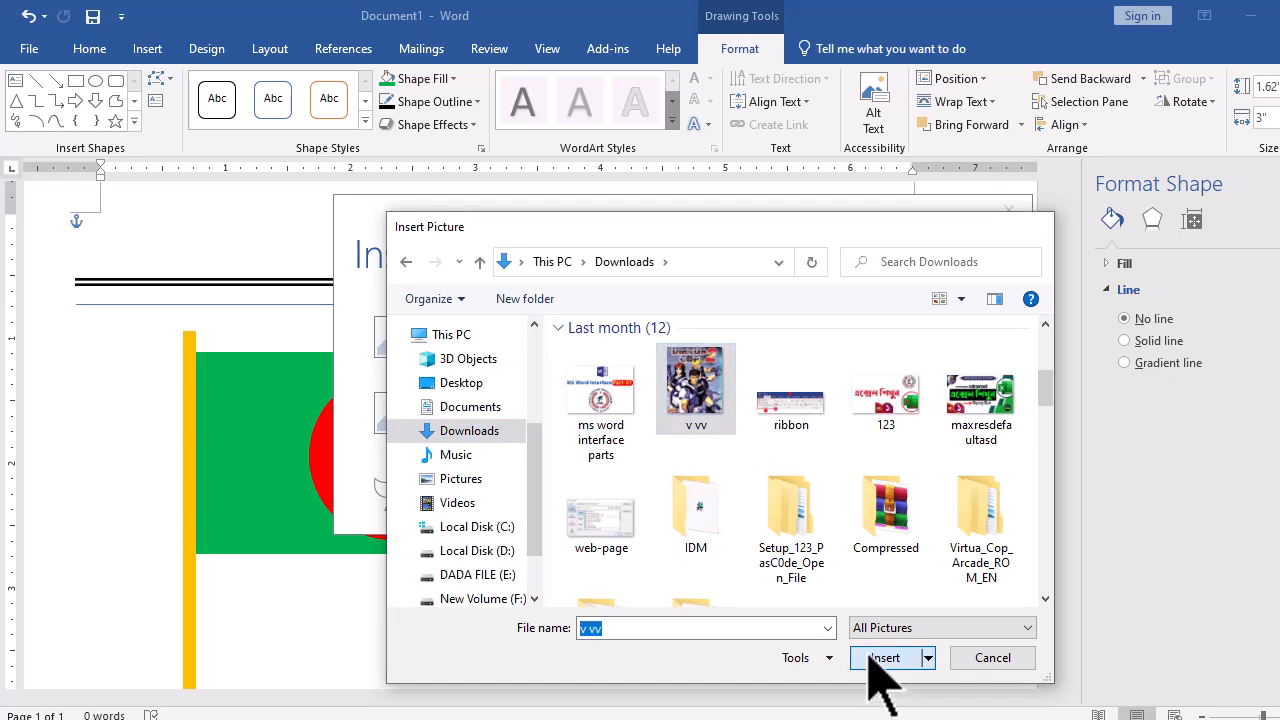
{"action": "left_click_drag", "start_coordinate": [770, 440], "coordinate": [807, 440]}
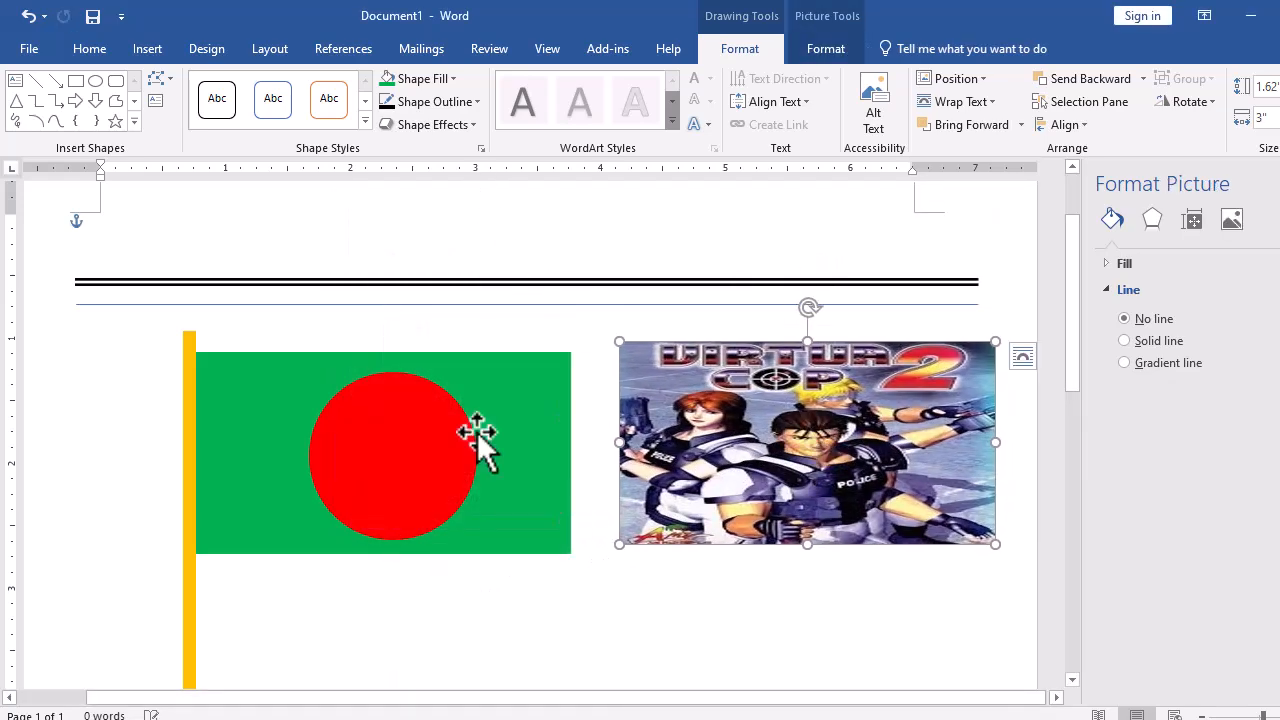
- Duplicate the green flag rectangle again and place the copy below the flag
{"action": "left_click", "coordinate": [540, 445]}
{"action": "scroll", "coordinate": [571, 478], "scroll_direction": "down", "scroll_amount": 2}
{"action": "left_click_drag", "start_coordinate": [541, 320], "coordinate": [571, 452]}
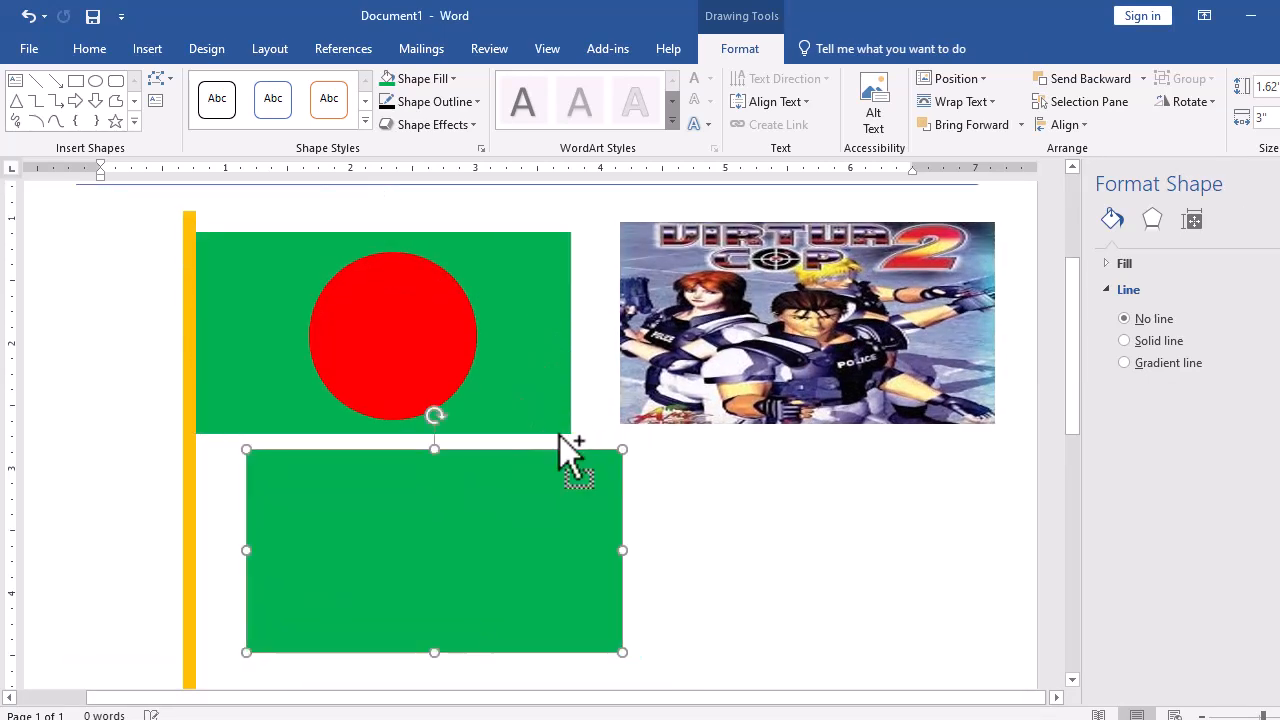
- Apply a preset effect and an outer shadow to the lower green rectangle
{"action": "left_click", "coordinate": [450, 125]}
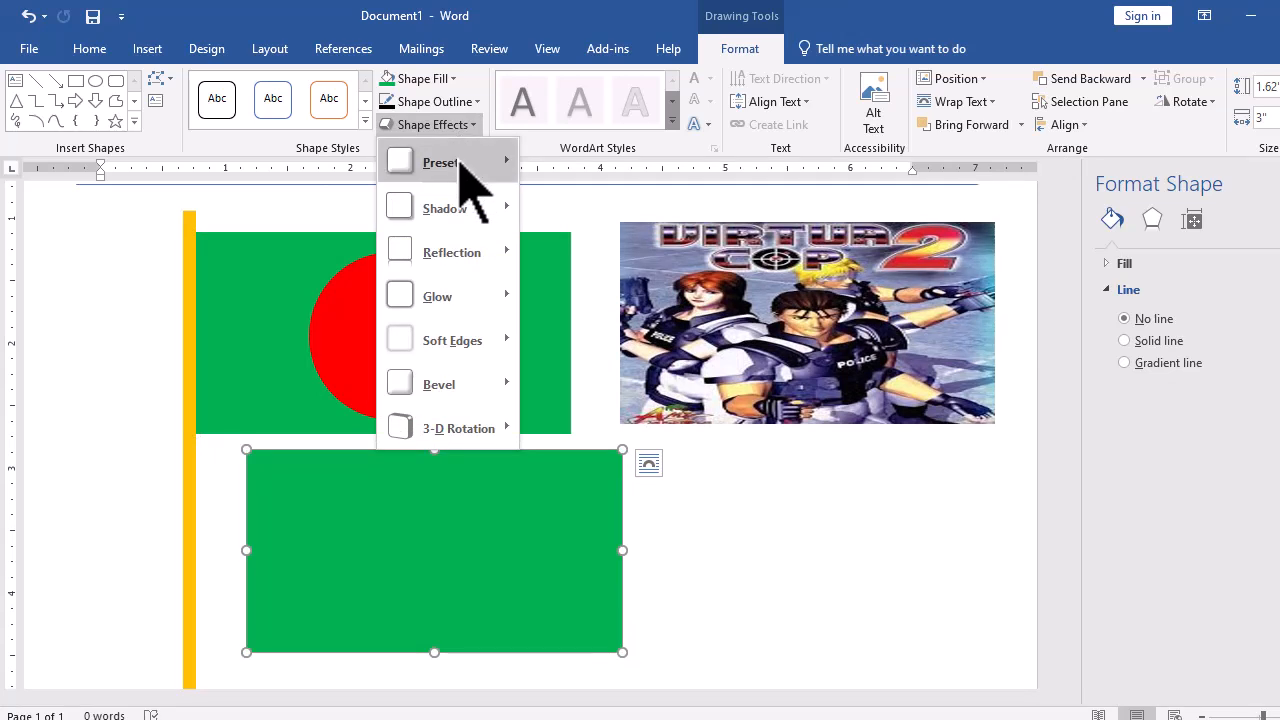
{"action": "mouse_move", "coordinate": [465, 165]}
{"action": "left_click", "coordinate": [548, 268]}
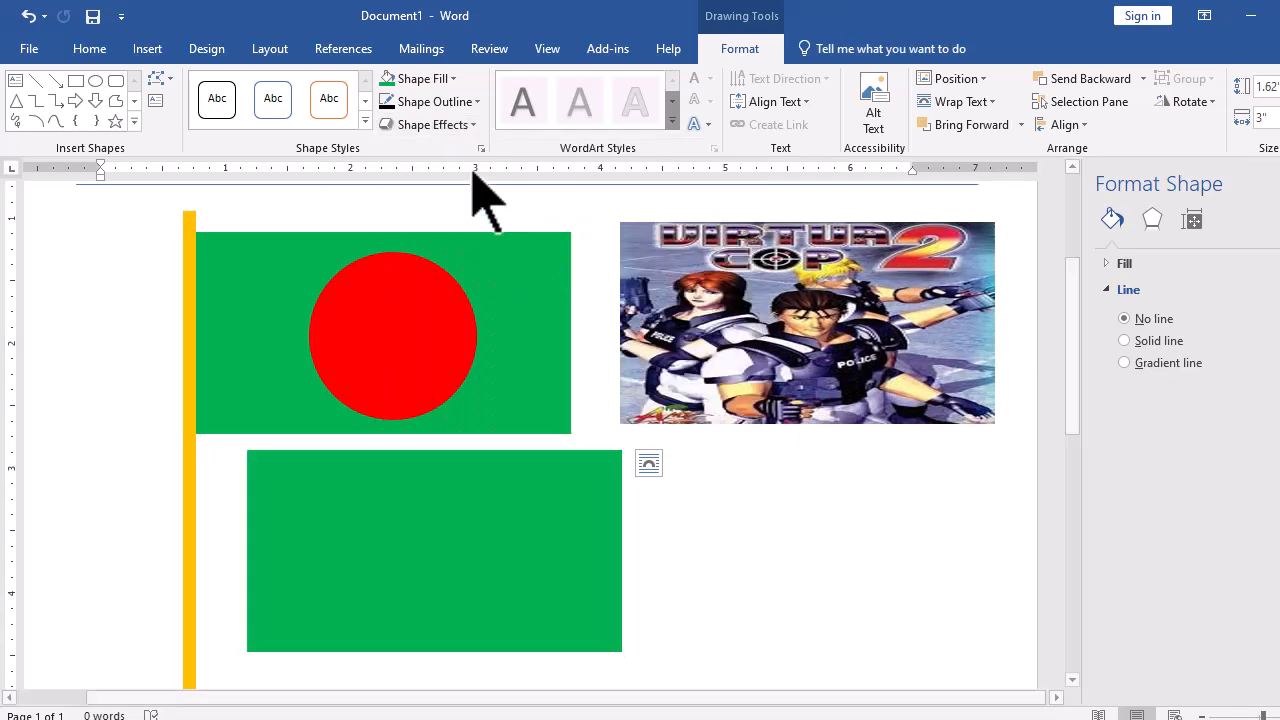
{"action": "left_click", "coordinate": [434, 125]}
{"action": "mouse_move", "coordinate": [462, 210]}
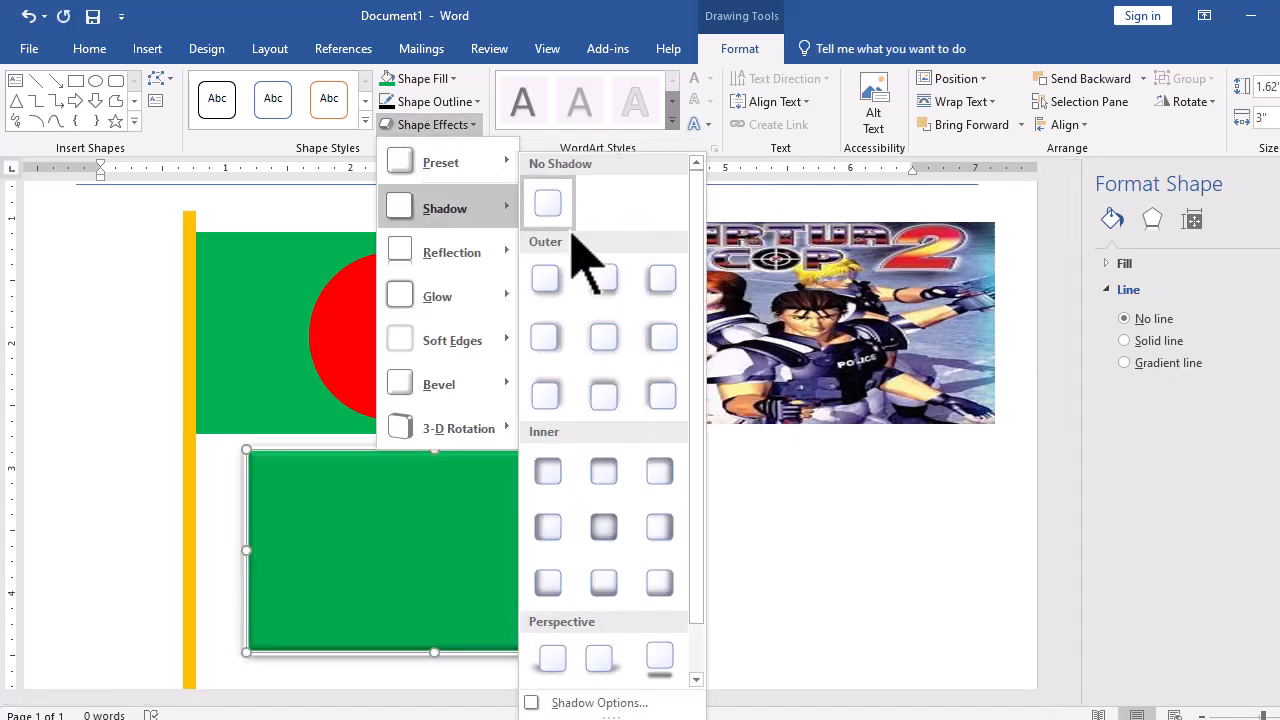
{"action": "left_click", "coordinate": [605, 401]}
- Add a 4 point offset reflection to the lower green rectangle
{"action": "left_click", "coordinate": [455, 125]}
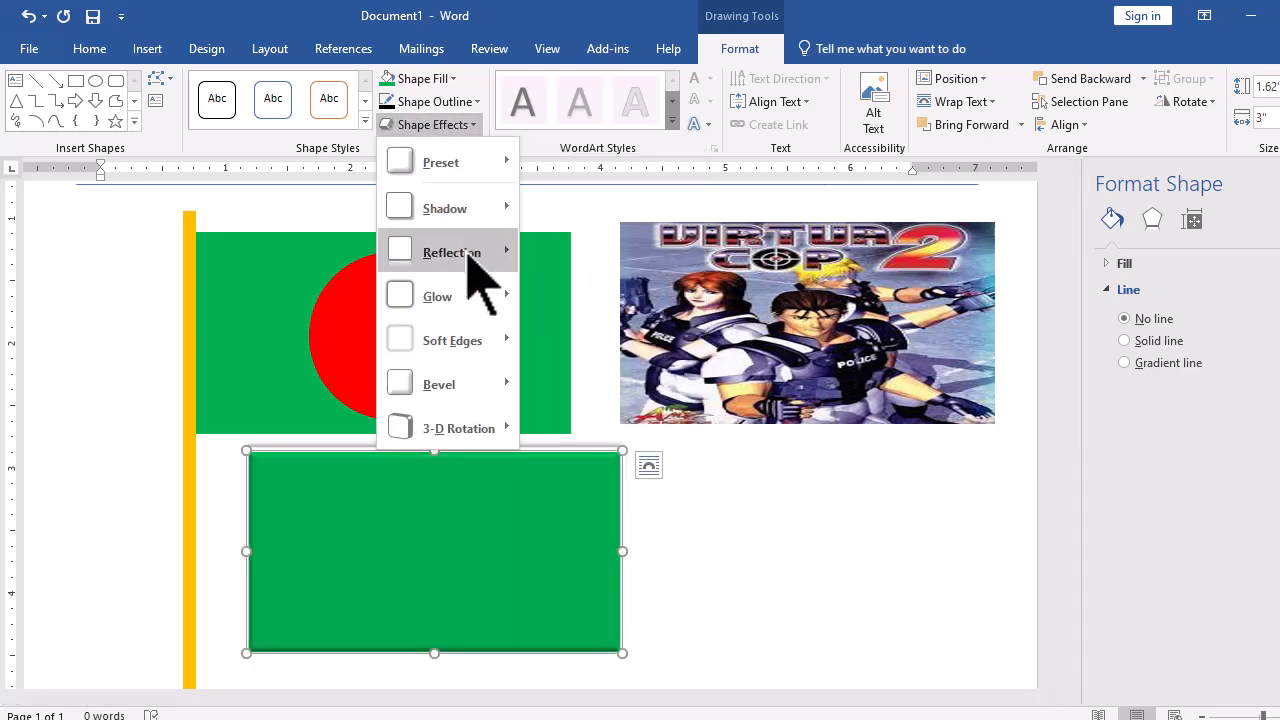
{"action": "mouse_move", "coordinate": [468, 263]}
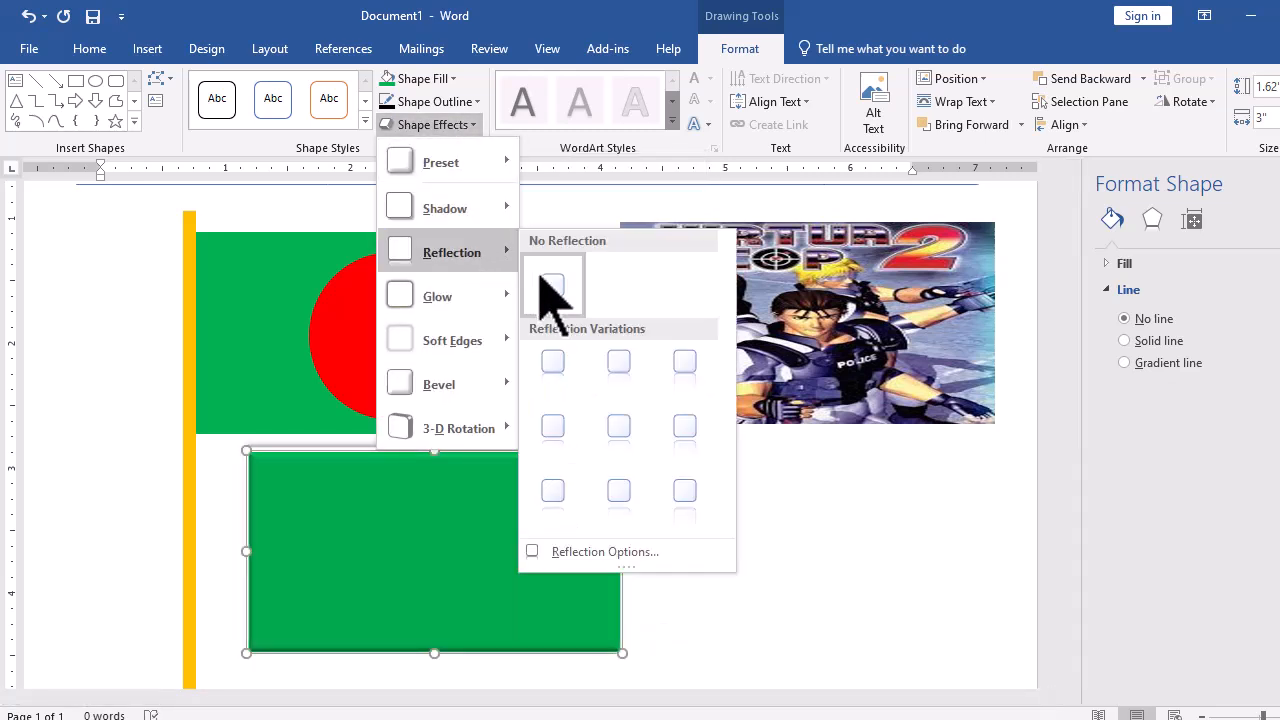
{"action": "left_click", "coordinate": [620, 440]}
- Give the lower rectangle an orange glow and a soft edges variation
{"action": "left_click", "coordinate": [440, 125]}
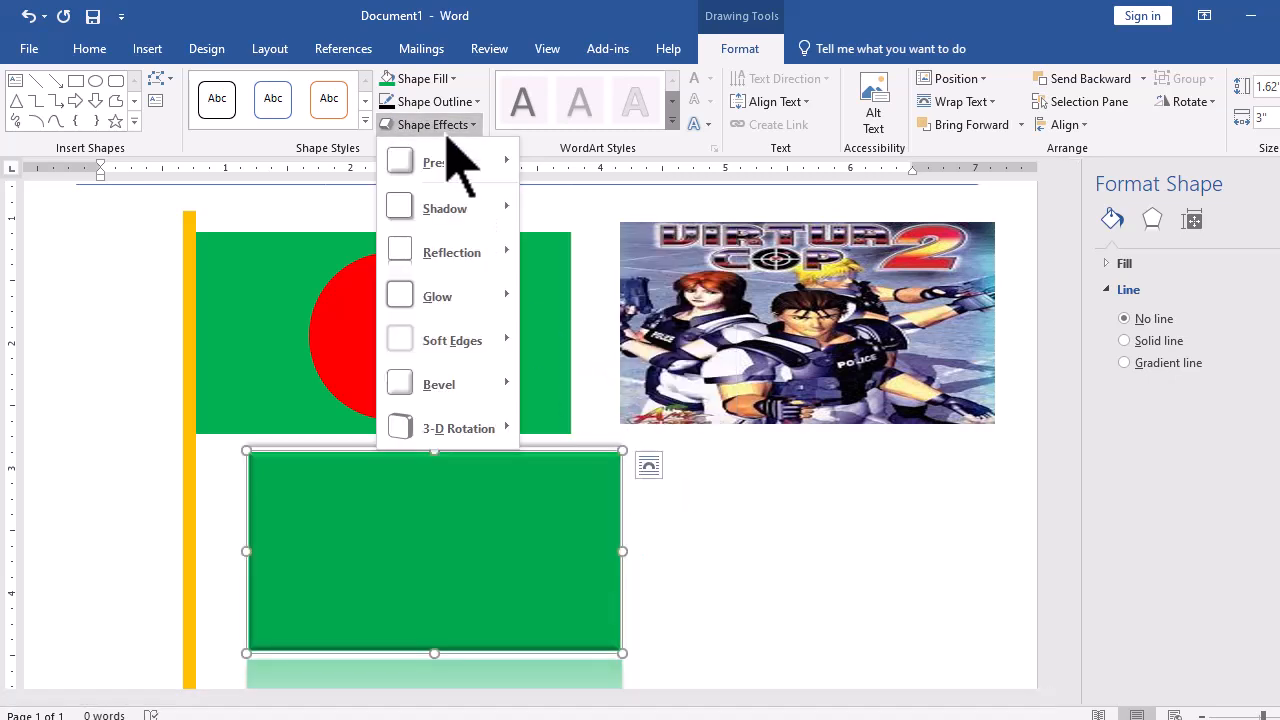
{"action": "mouse_move", "coordinate": [478, 300]}
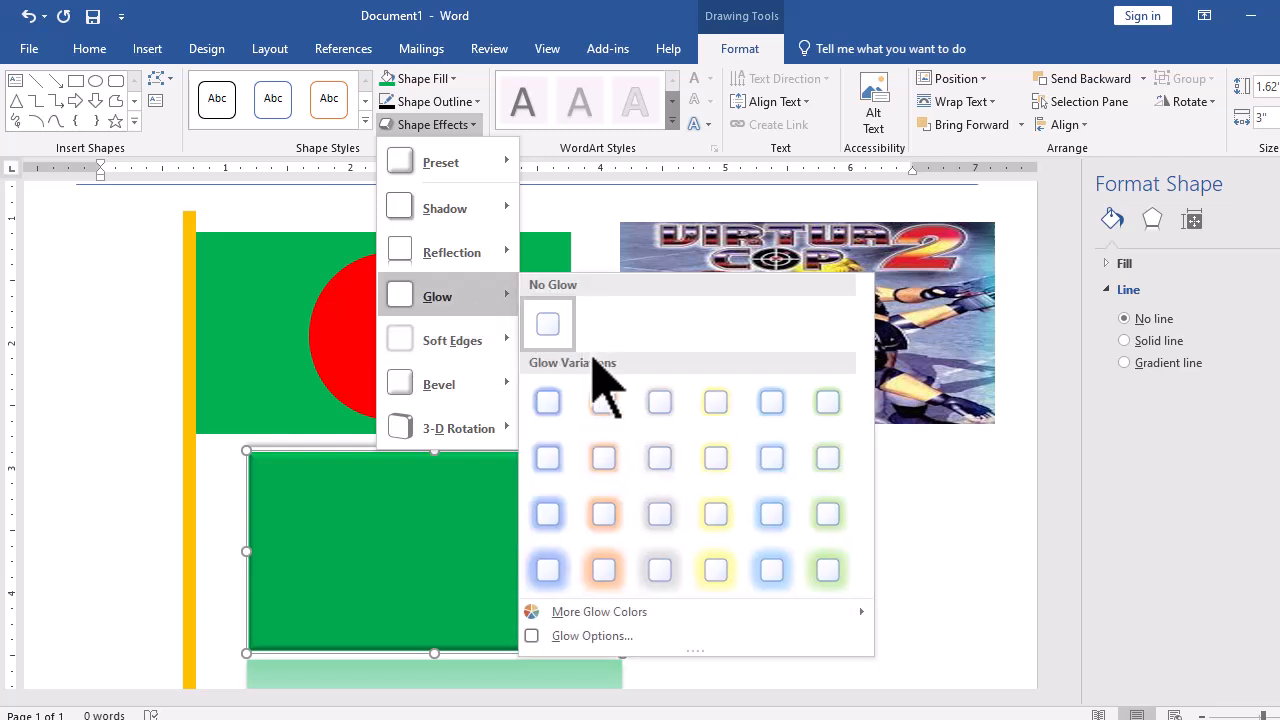
{"action": "left_click", "coordinate": [595, 514]}
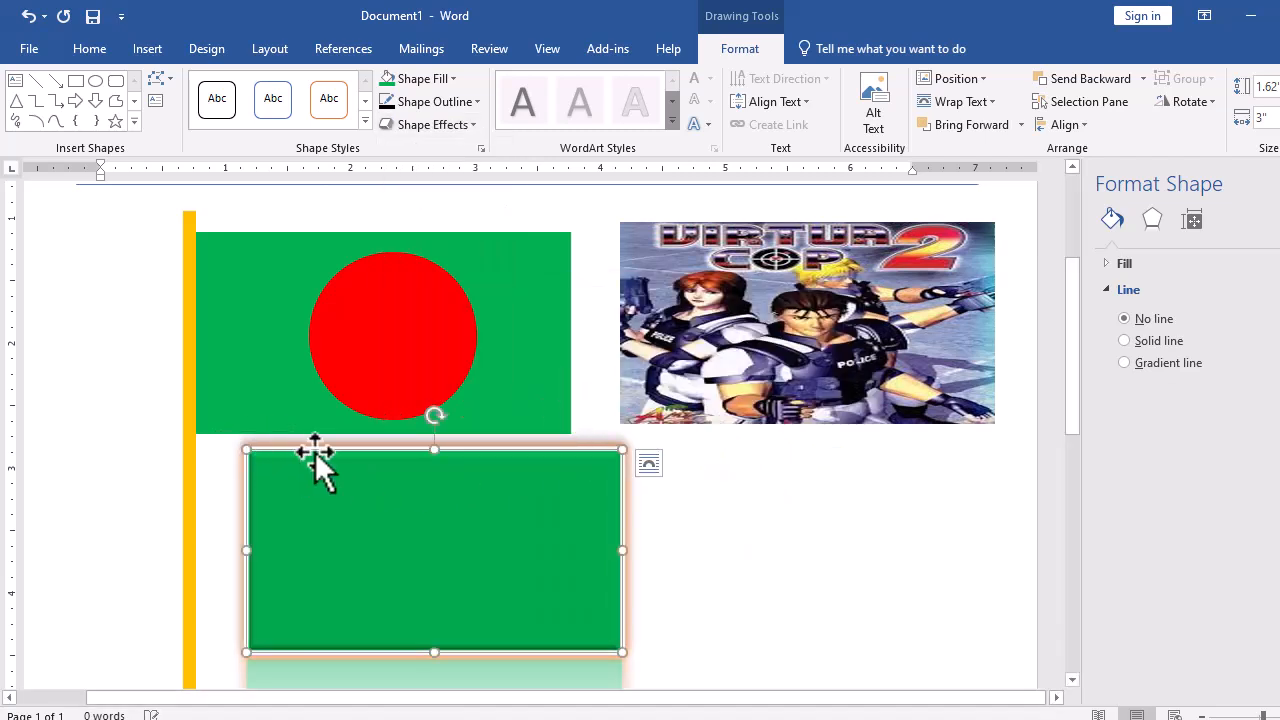
{"action": "left_click", "coordinate": [443, 124]}
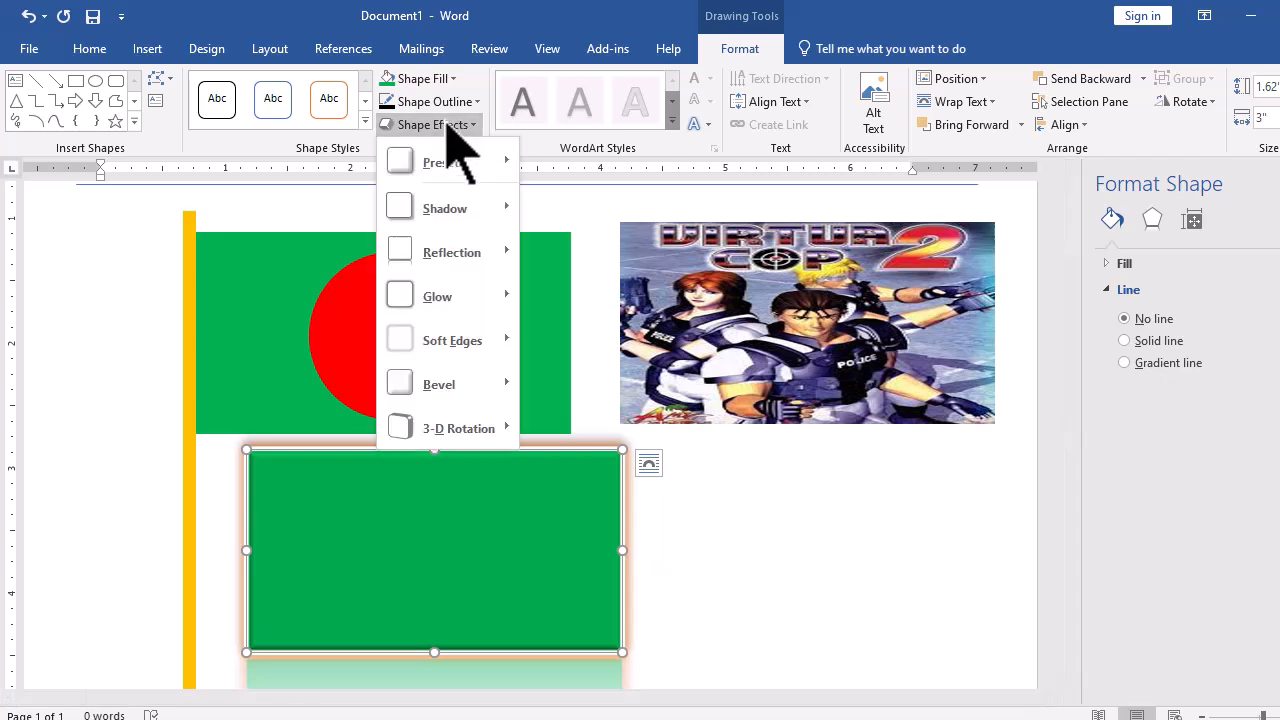
{"action": "mouse_move", "coordinate": [462, 340]}
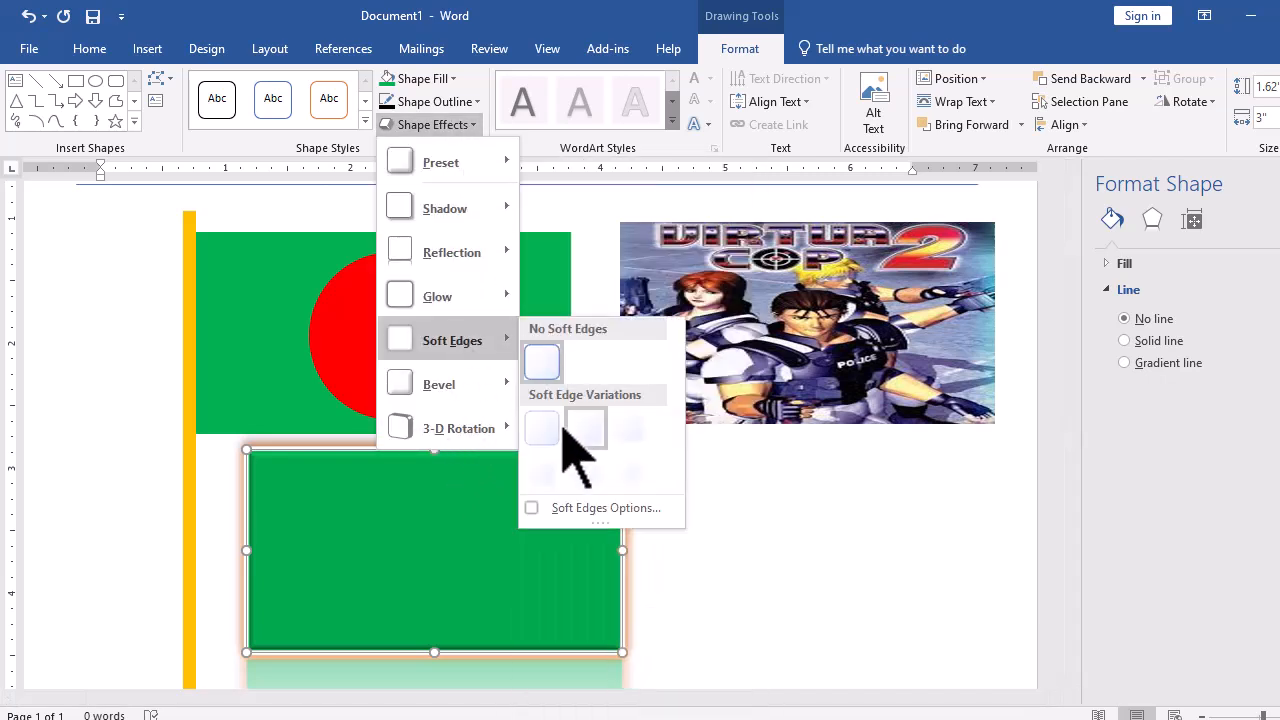
{"action": "left_click", "coordinate": [545, 430]}
- Apply a perspective 3-D rotation to the lower green rectangle
{"action": "left_click", "coordinate": [437, 125]}
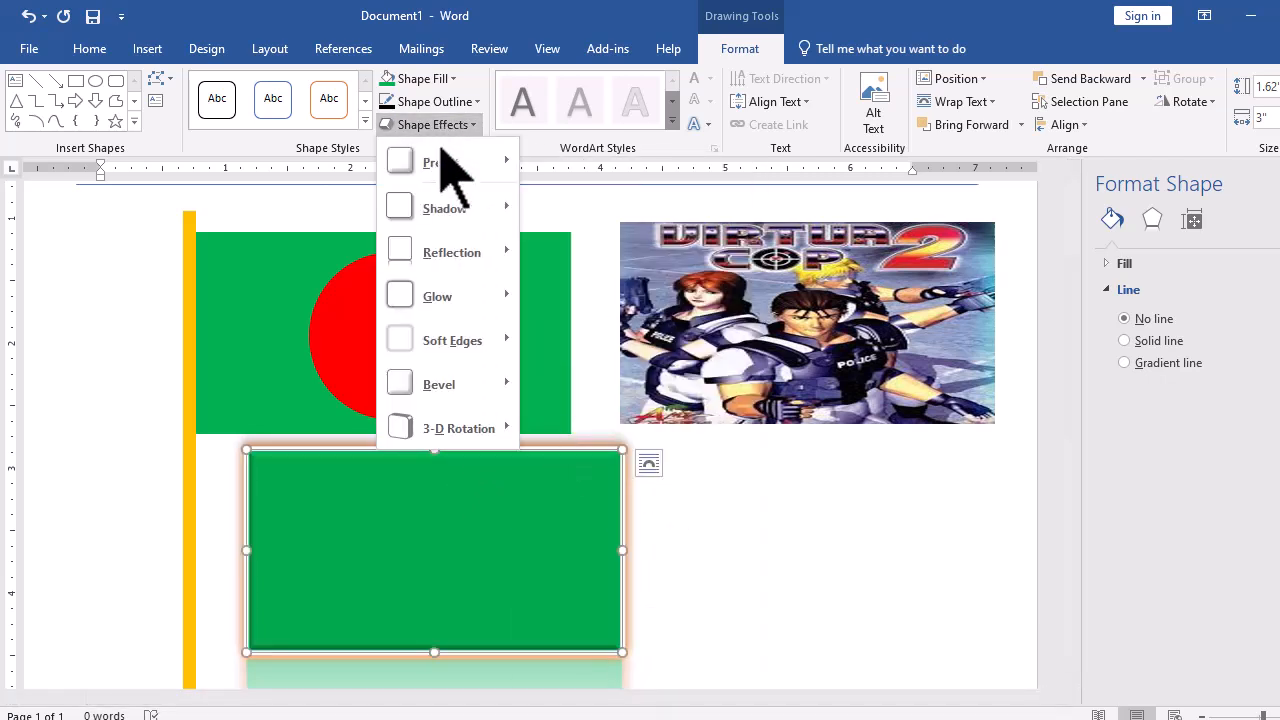
{"action": "mouse_move", "coordinate": [460, 430]}
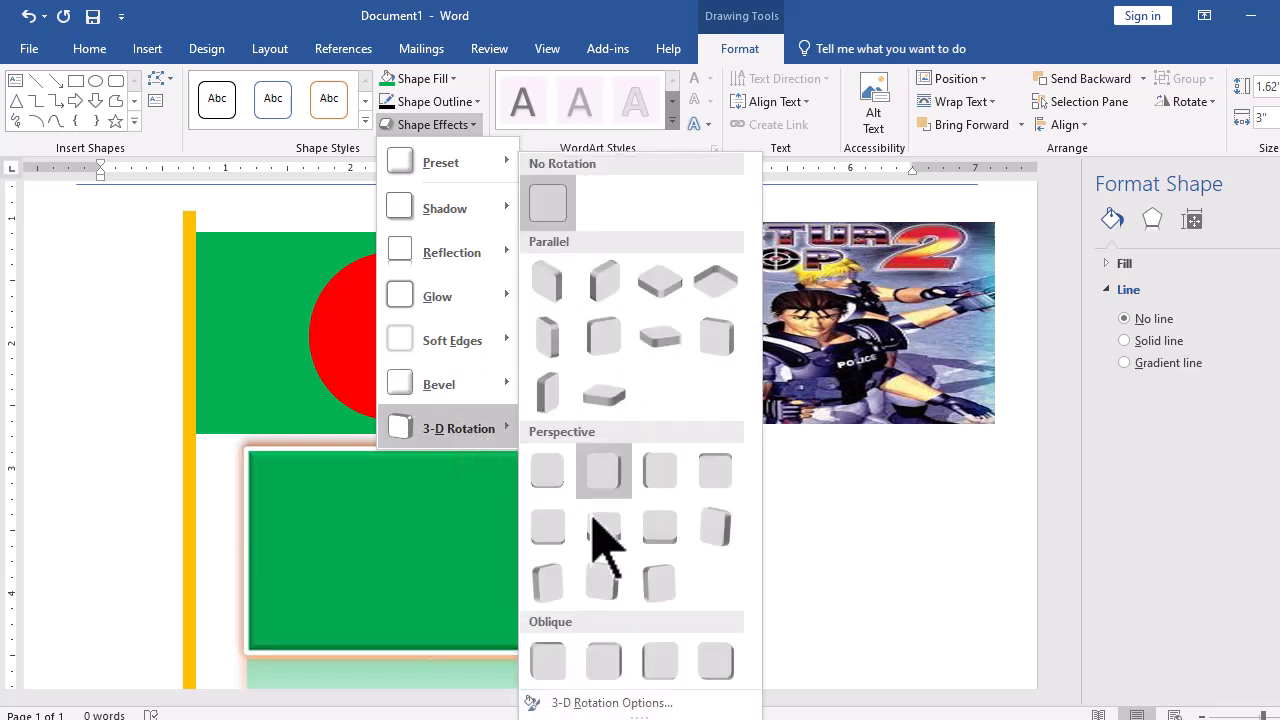
{"action": "left_click", "coordinate": [713, 482]}
{"action": "left_click", "coordinate": [444, 498]}
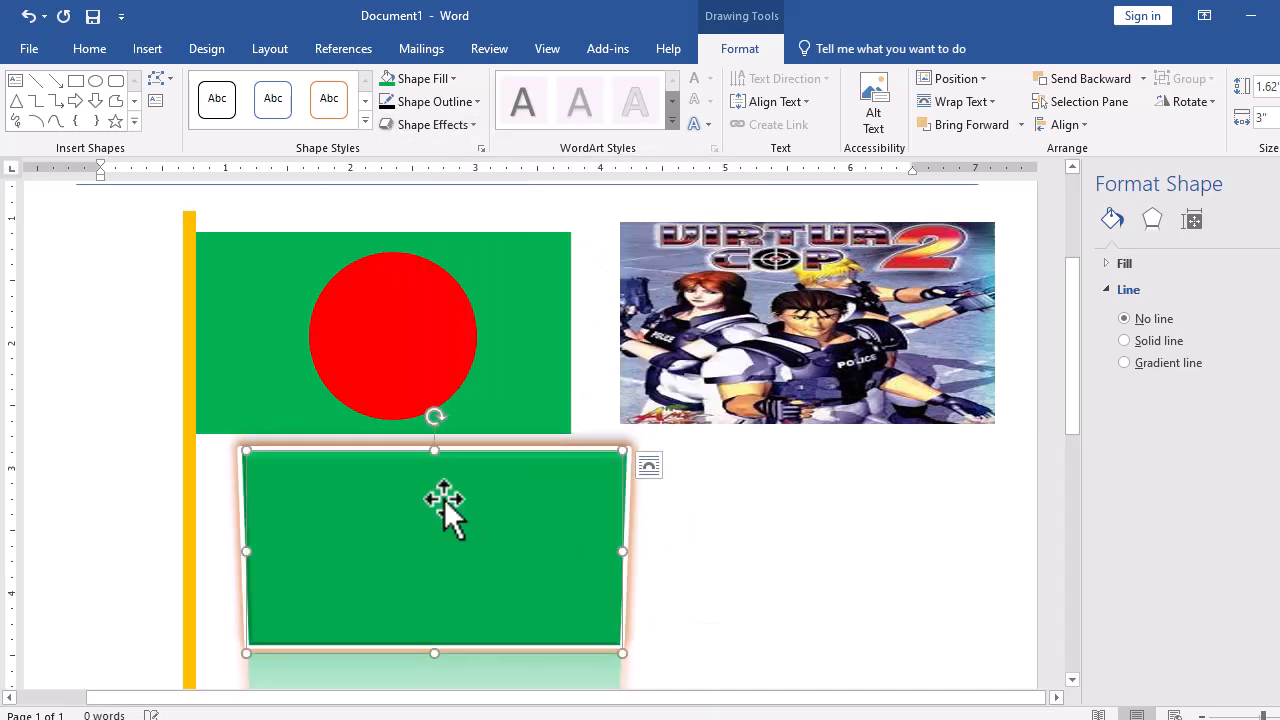
{"action": "scroll", "coordinate": [513, 512], "scroll_direction": "down", "scroll_amount": 1}
{"action": "left_click", "coordinate": [512, 489]}
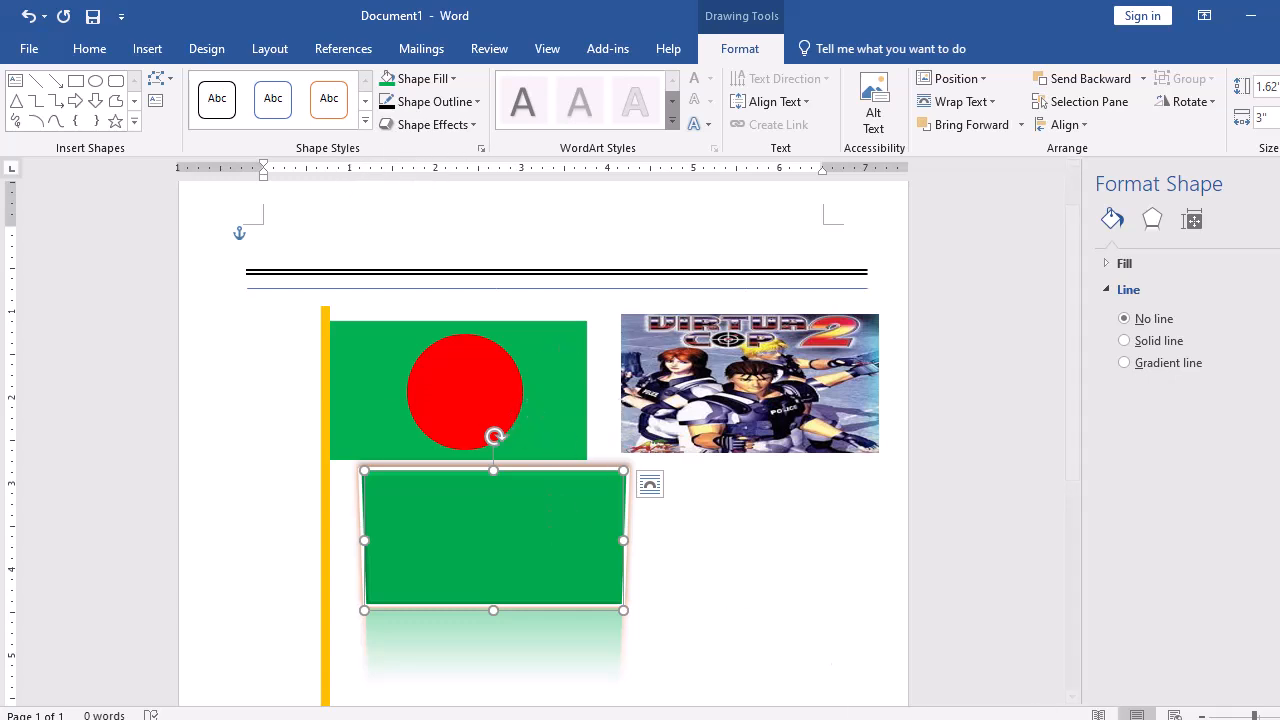
- Switch to the Net Monitor for Employees Pro window
{"action": "mouse_move", "coordinate": [922, 719]}
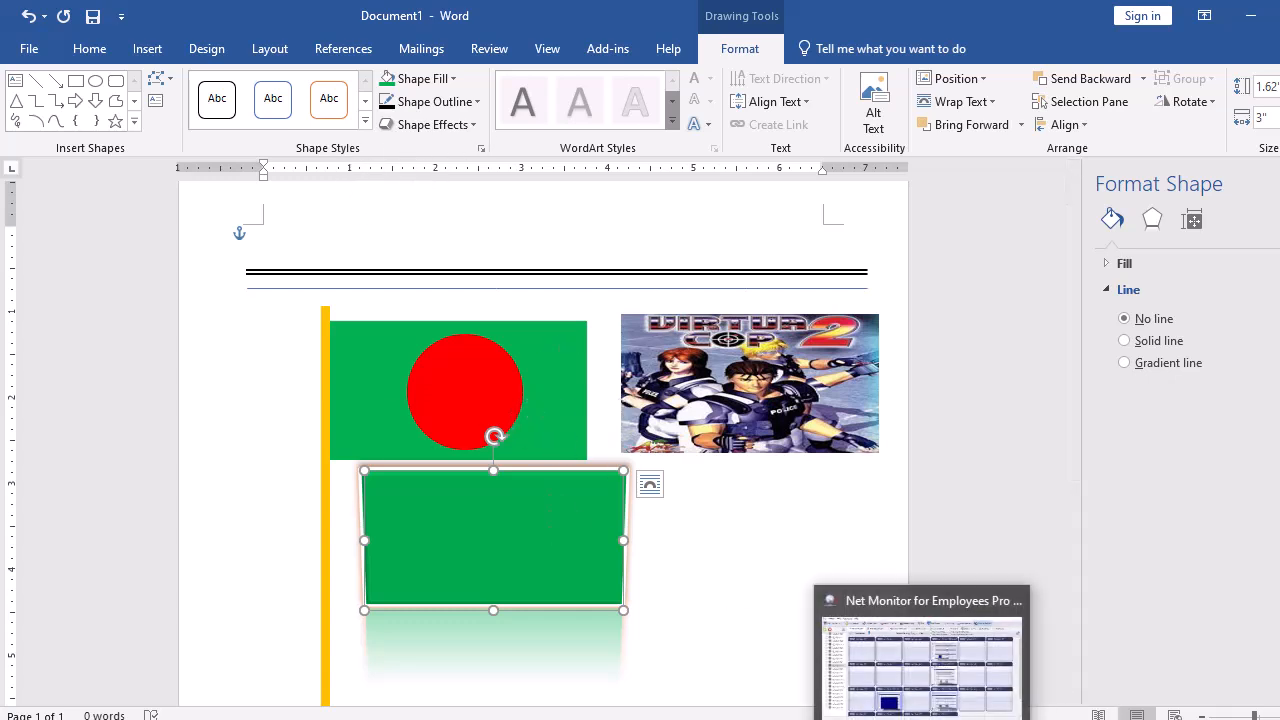
{"action": "left_click", "coordinate": [952, 703]}
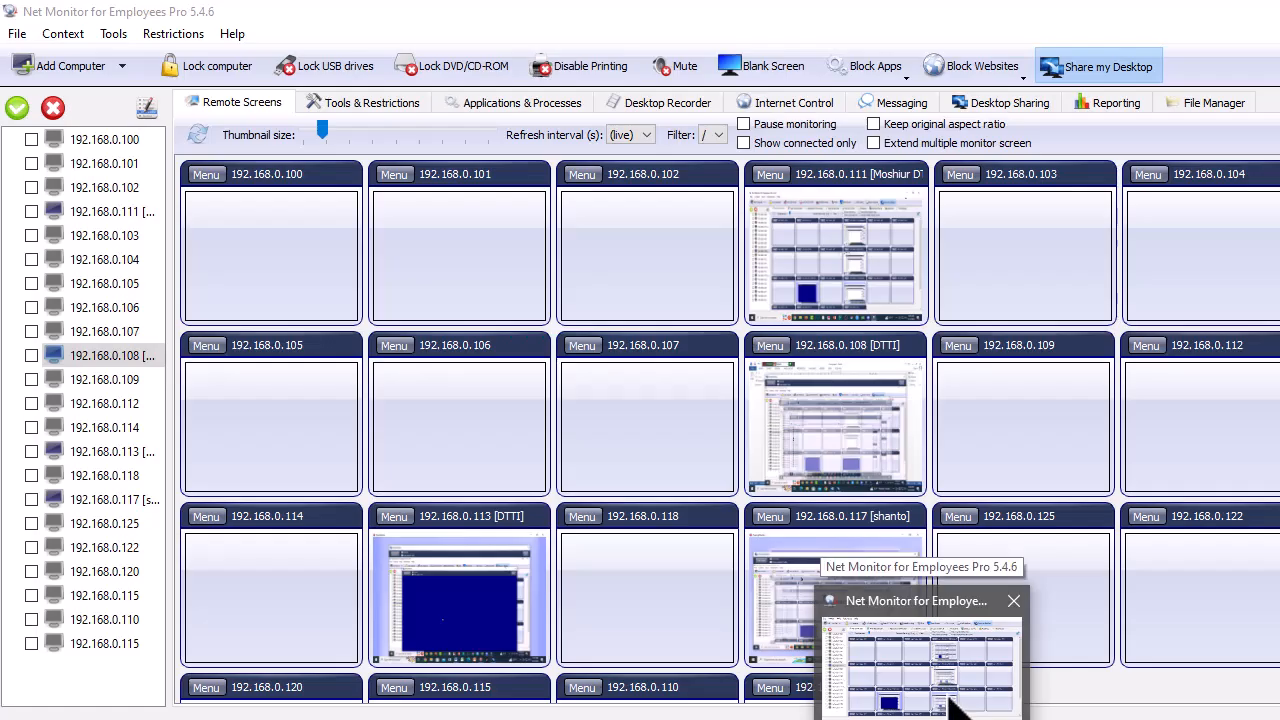